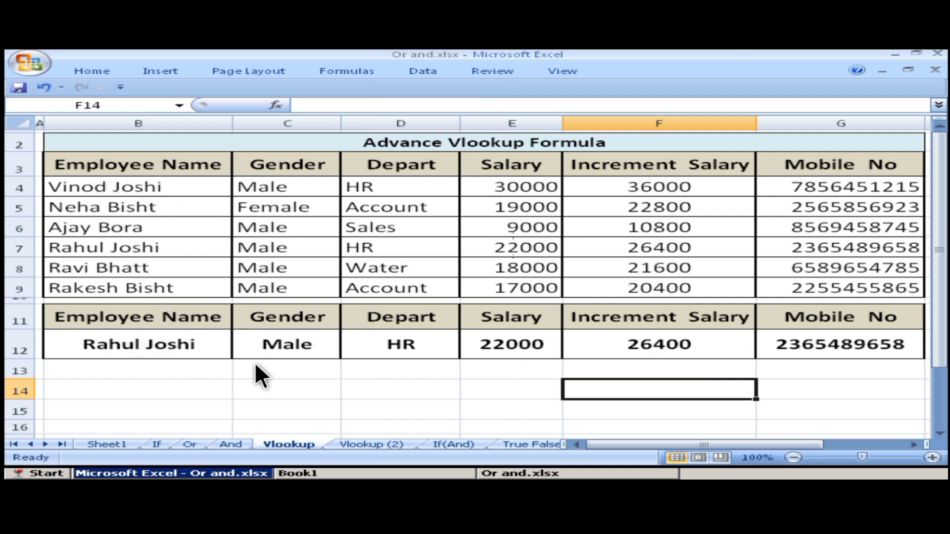
Choose several different employees in turn from the cell B12 dropdown to examine how the finished lookup row responds.
{"action": "left_click", "coordinate": [124, 347]}
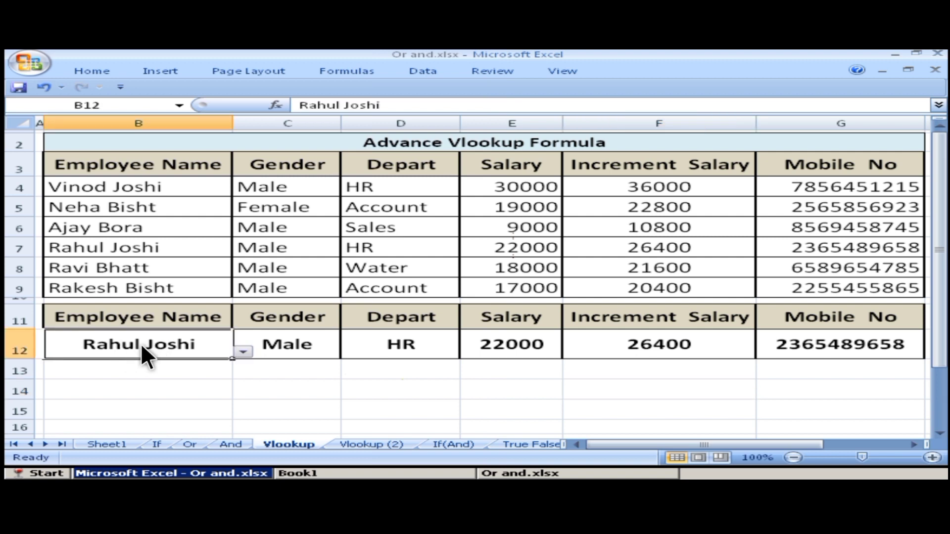
{"action": "left_click", "coordinate": [243, 353]}
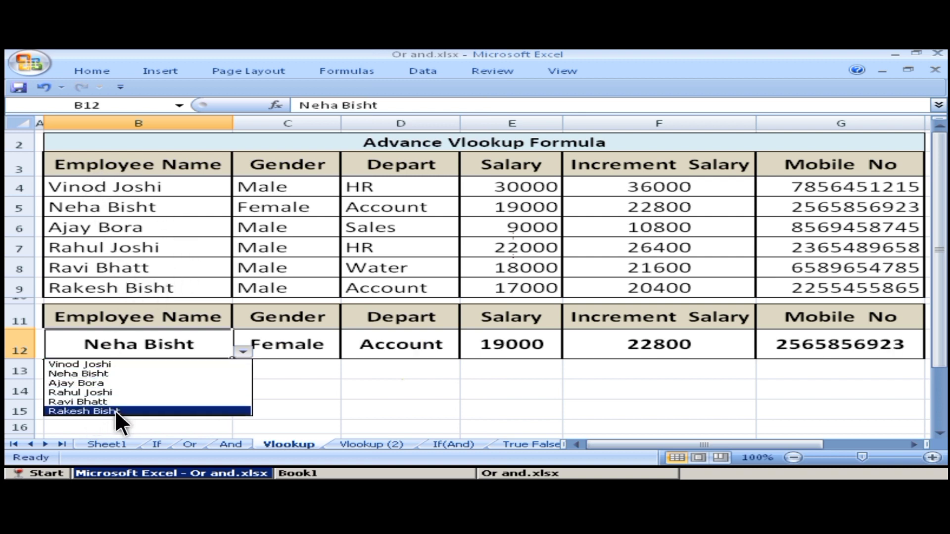
{"action": "left_click", "coordinate": [102, 400]}
{"action": "left_click", "coordinate": [240, 351]}
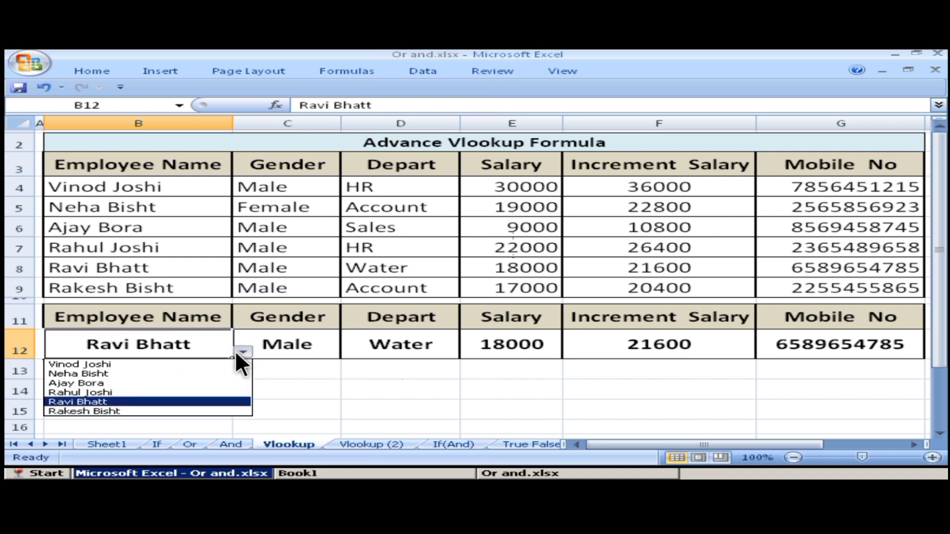
{"action": "left_click", "coordinate": [93, 374]}
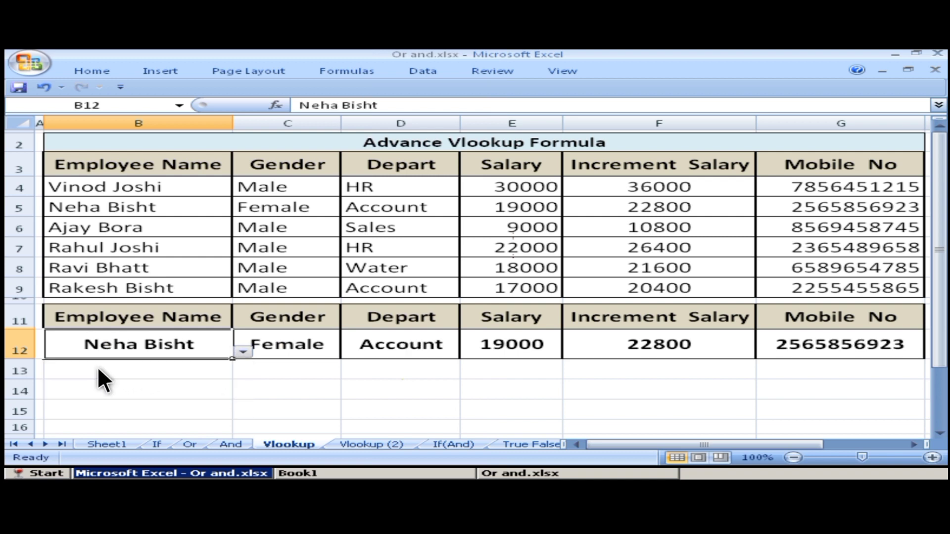
{"action": "left_click", "coordinate": [242, 351]}
{"action": "left_click", "coordinate": [151, 395]}
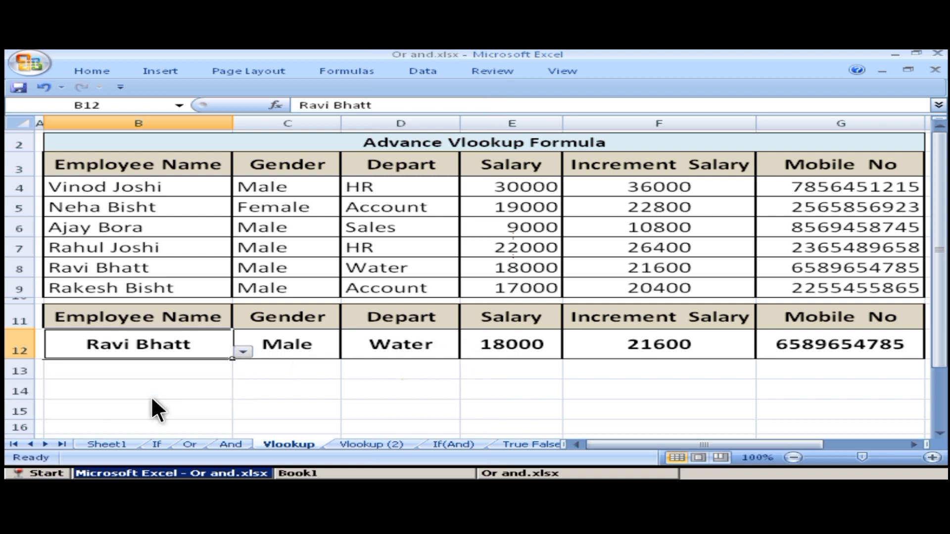
{"action": "left_click", "coordinate": [243, 352]}
{"action": "left_click", "coordinate": [141, 382]}
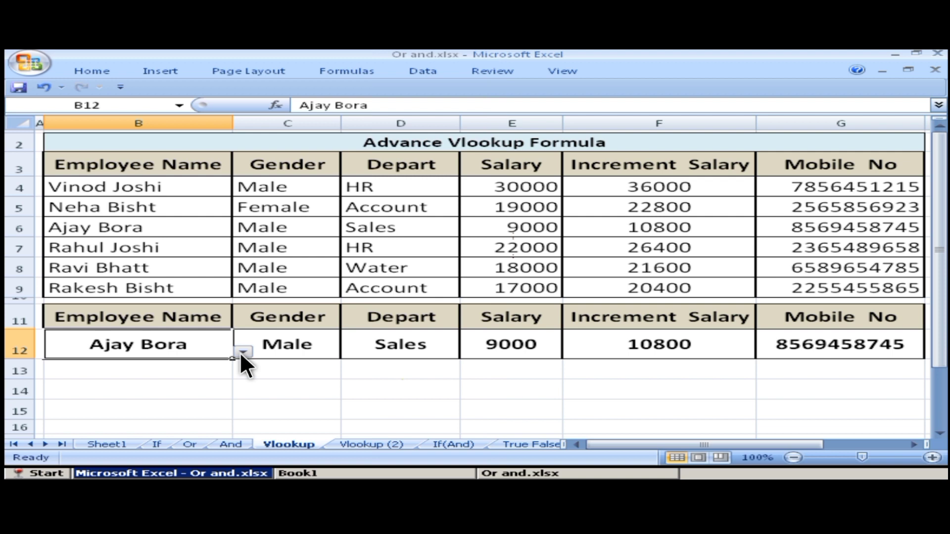
On the Vlookup (2) sheet, apply List data validation to cell B12 with the source =$B$4:$B$9.
{"action": "left_click", "coordinate": [366, 445]}
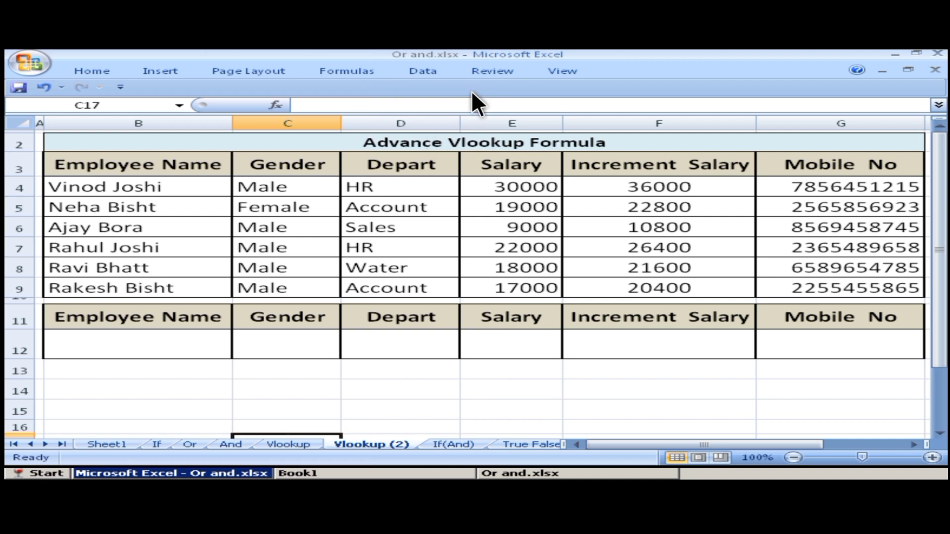
{"action": "left_click", "coordinate": [174, 343]}
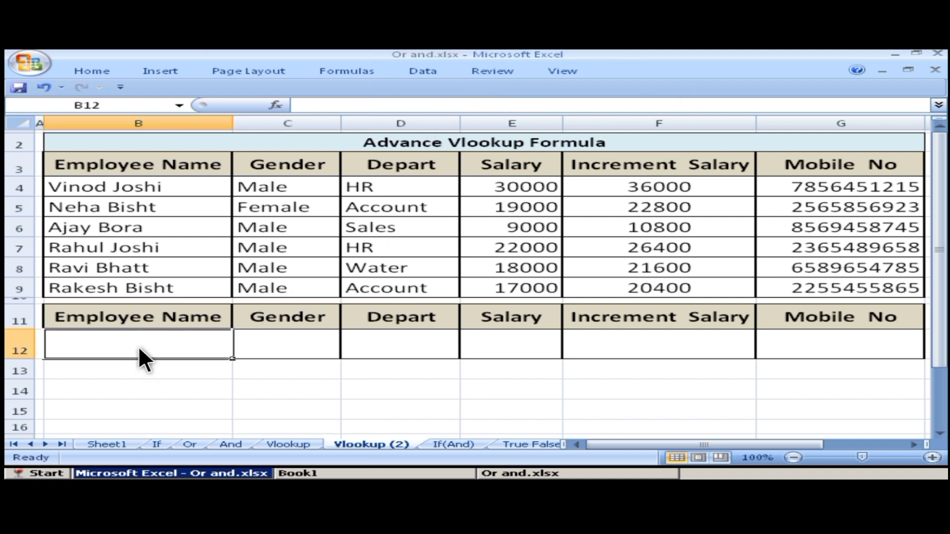
{"action": "left_click", "coordinate": [422, 75]}
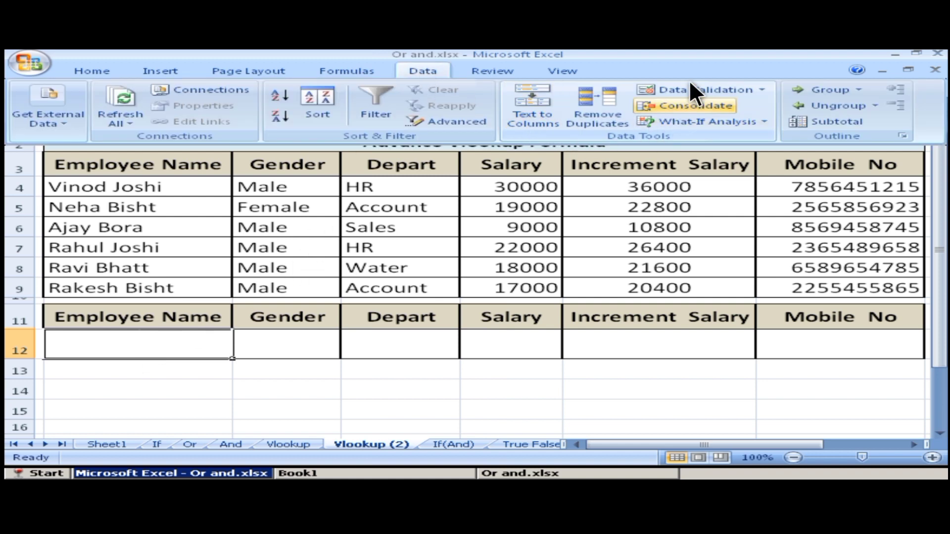
{"action": "left_click", "coordinate": [721, 89]}
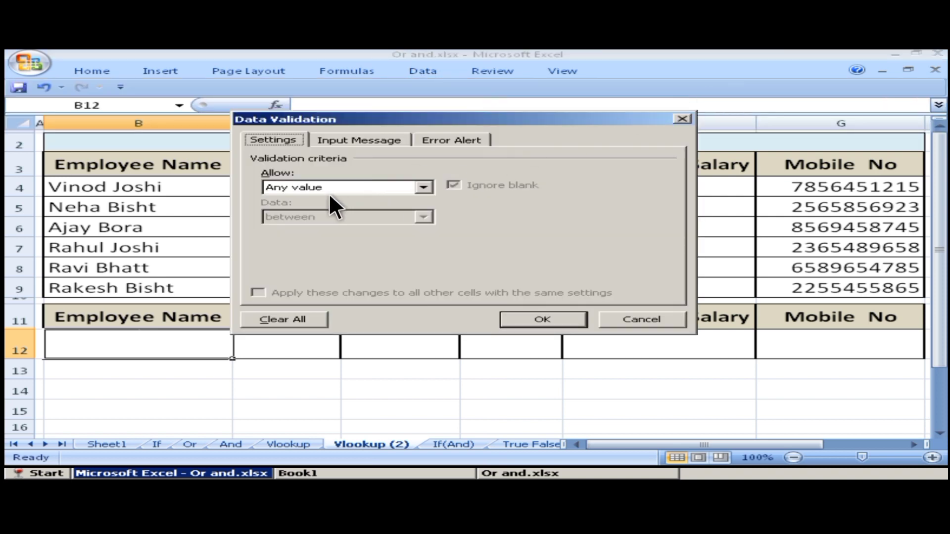
{"action": "left_click", "coordinate": [423, 187]}
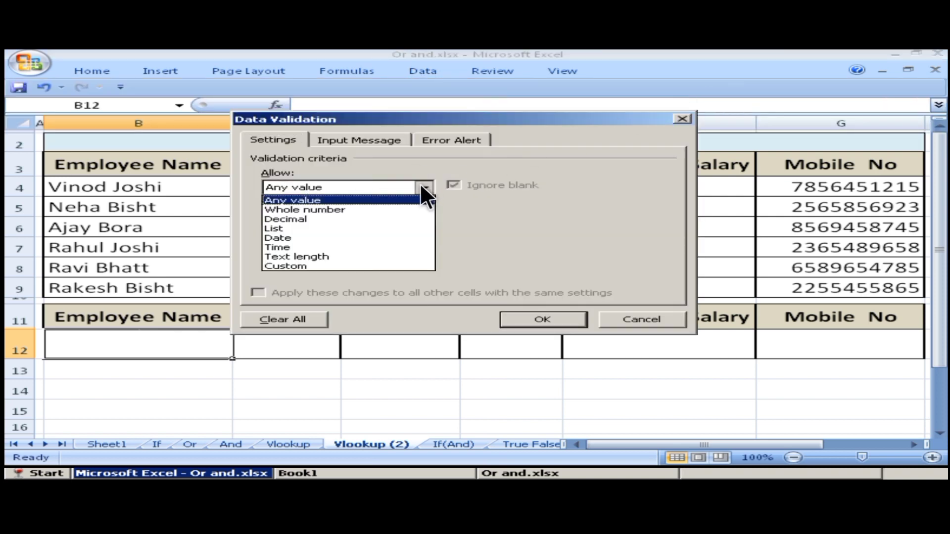
{"action": "left_click", "coordinate": [326, 225]}
{"action": "left_click_drag", "start_coordinate": [355, 120], "coordinate": [491, 124]}
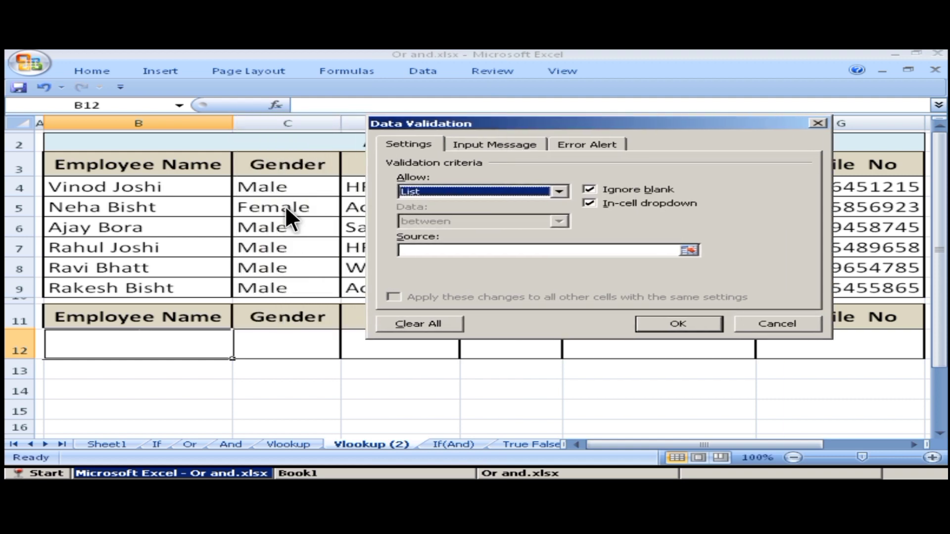
{"action": "left_click", "coordinate": [429, 250]}
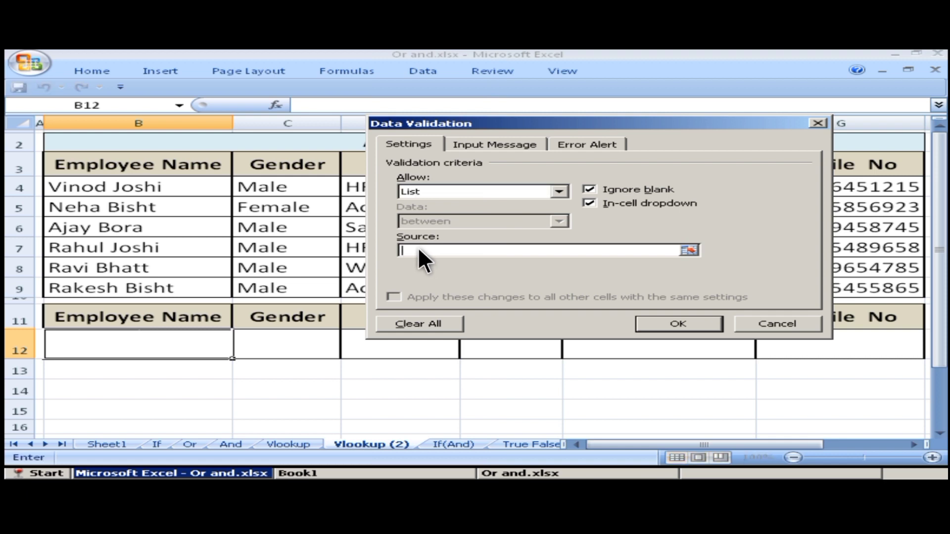
{"action": "left_click_drag", "start_coordinate": [170, 183], "coordinate": [170, 283]}
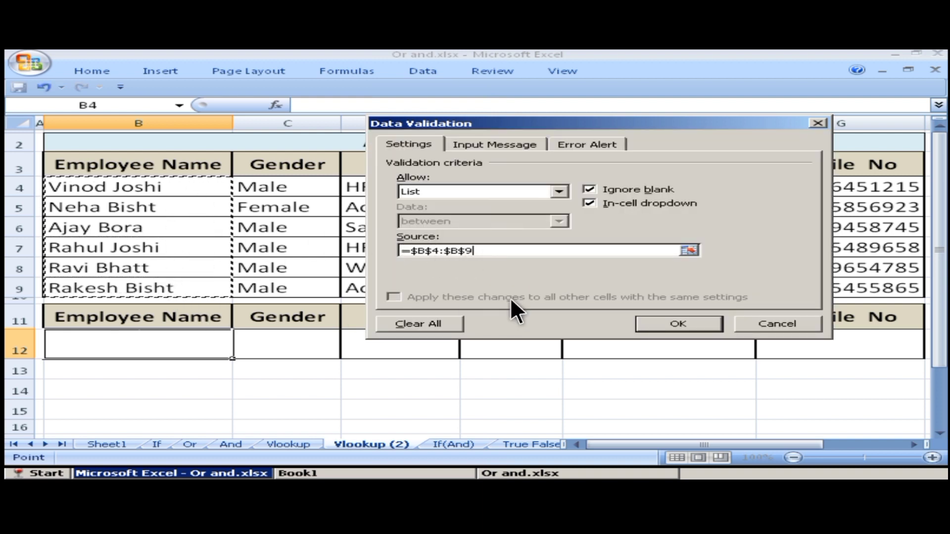
{"action": "left_click", "coordinate": [653, 321]}
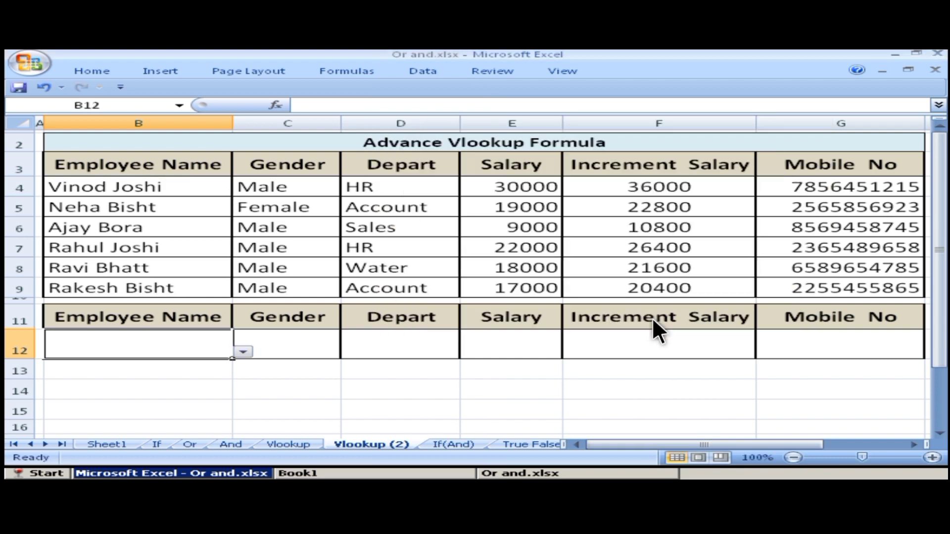
Try the B12 dropdown by choosing two different employees in turn, and clear the cell.
{"action": "left_click", "coordinate": [245, 351]}
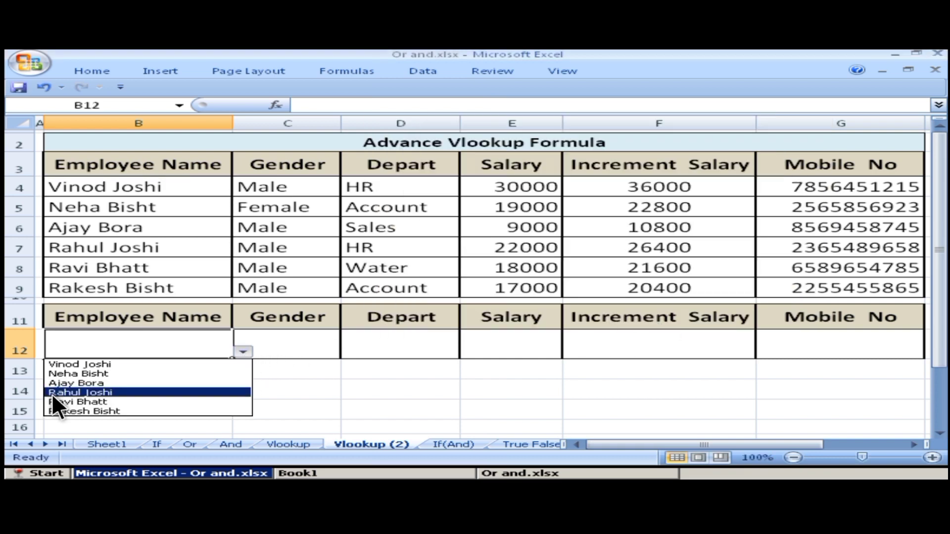
{"action": "left_click", "coordinate": [91, 392]}
{"action": "left_click", "coordinate": [243, 351]}
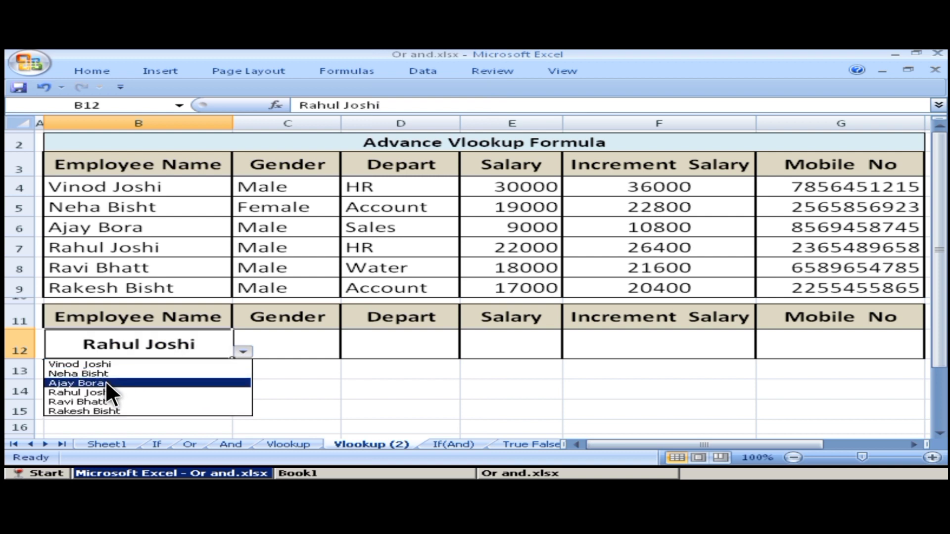
{"action": "left_click", "coordinate": [105, 383]}
{"action": "left_click", "coordinate": [241, 352]}
{"action": "left_click", "coordinate": [187, 344]}
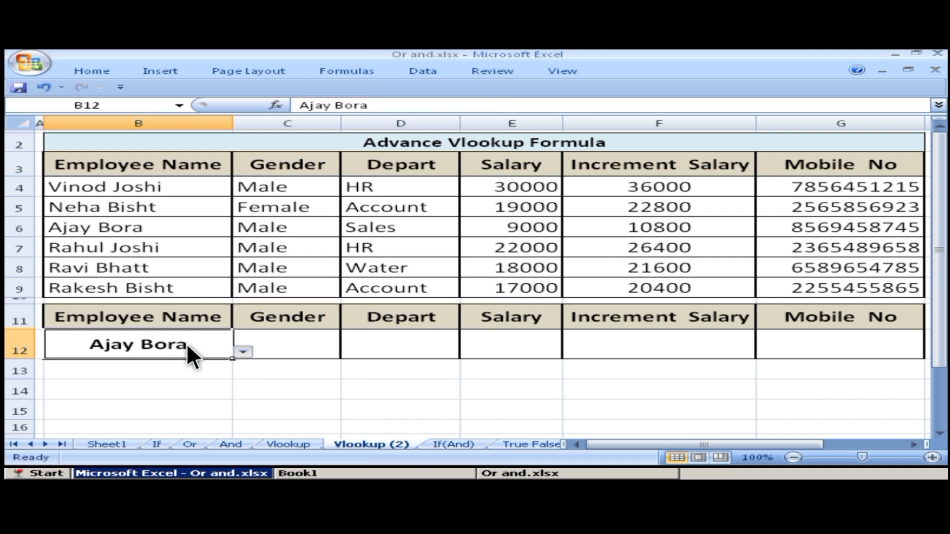
{"action": "key", "text": "Delete"}
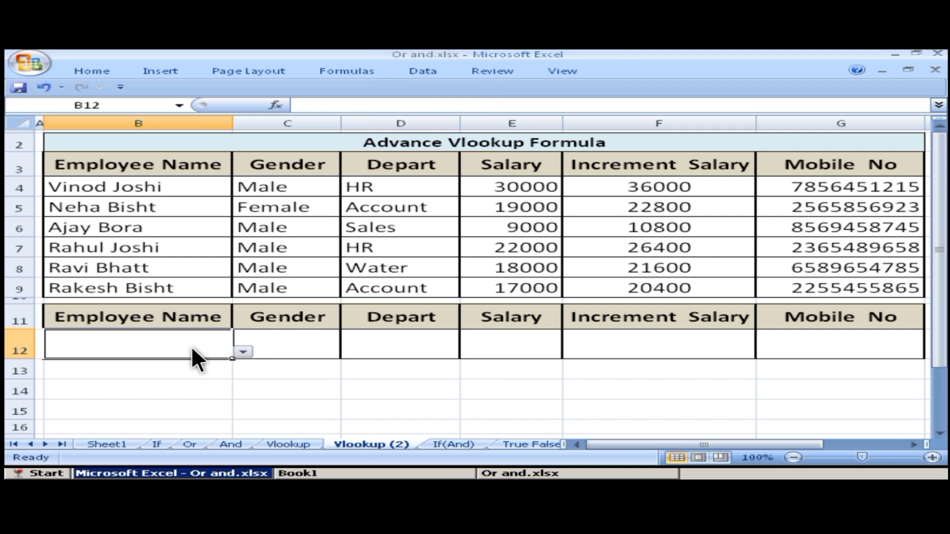
Choose an employee in the B12 dropdown once more, empty the cell and check the list of names again.
{"action": "left_click", "coordinate": [242, 352]}
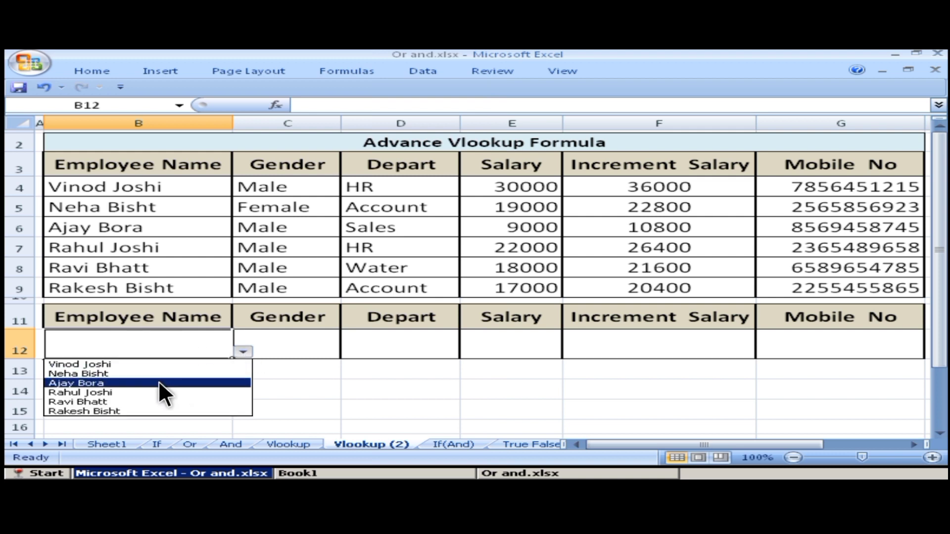
{"action": "left_click", "coordinate": [158, 383]}
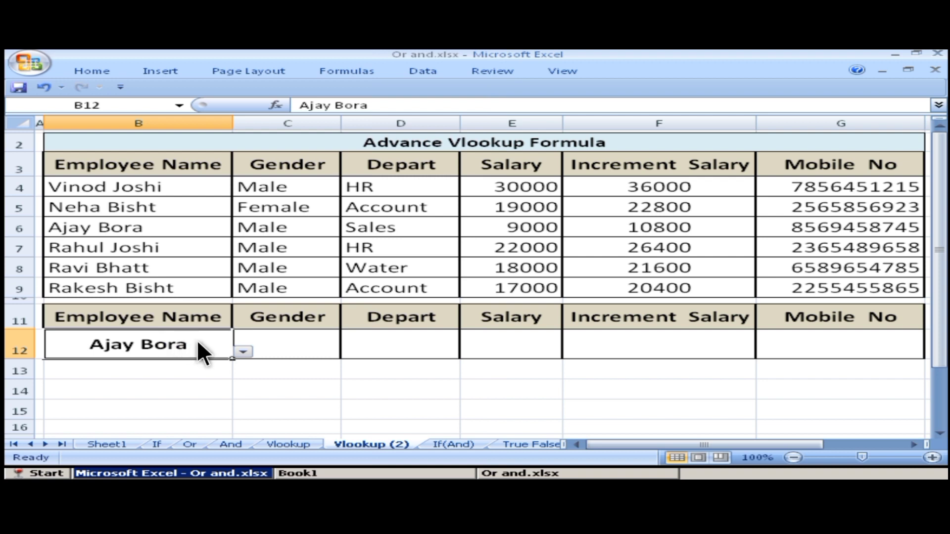
{"action": "key", "text": "BackSpace"}
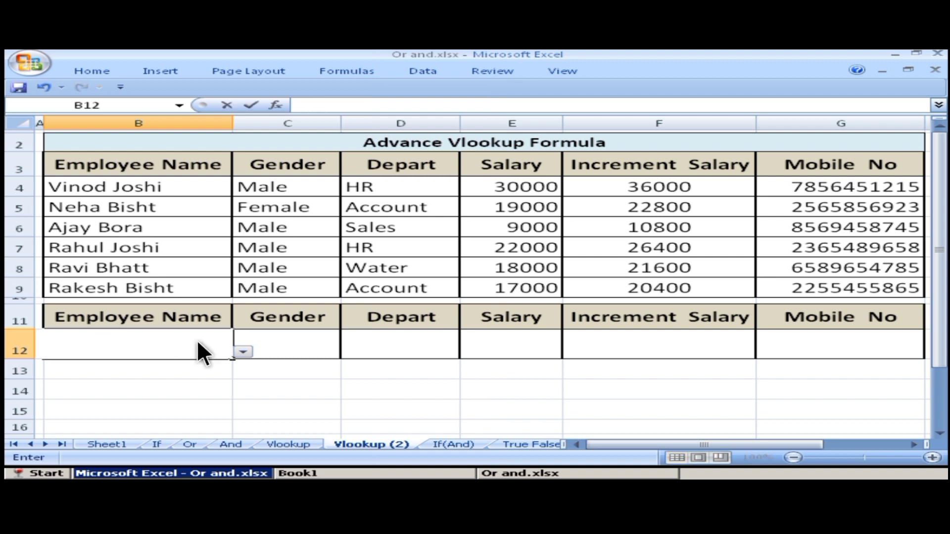
{"action": "left_click", "coordinate": [167, 401]}
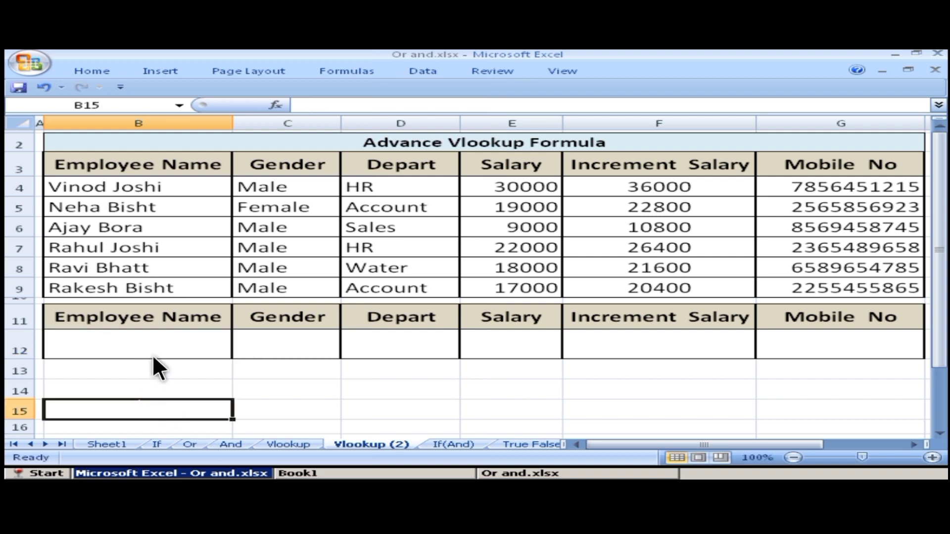
{"action": "left_click", "coordinate": [168, 346]}
{"action": "left_click", "coordinate": [239, 351]}
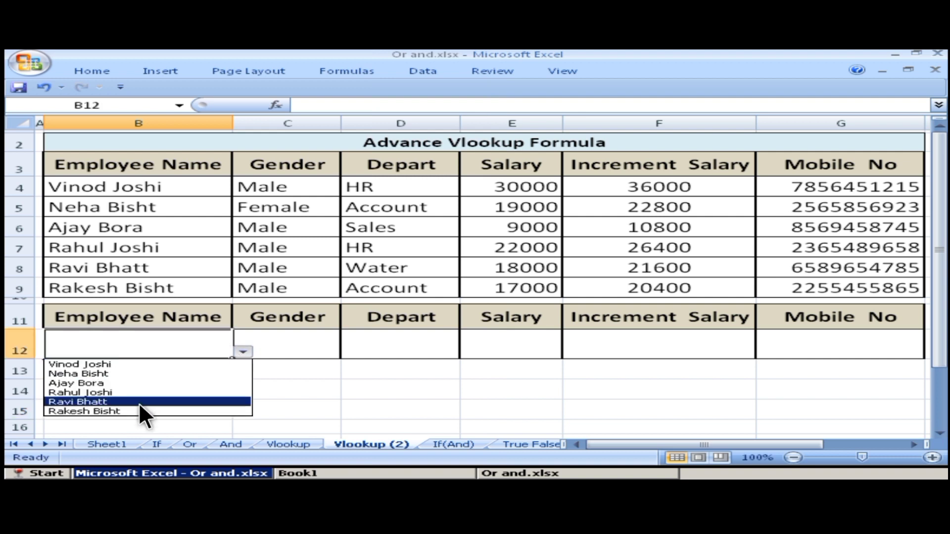
{"action": "left_click", "coordinate": [240, 349]}
Start a VLOOKUP formula in C12 with B12 as the lookup value and B3:G9 as the table array.
{"action": "left_click", "coordinate": [282, 346]}
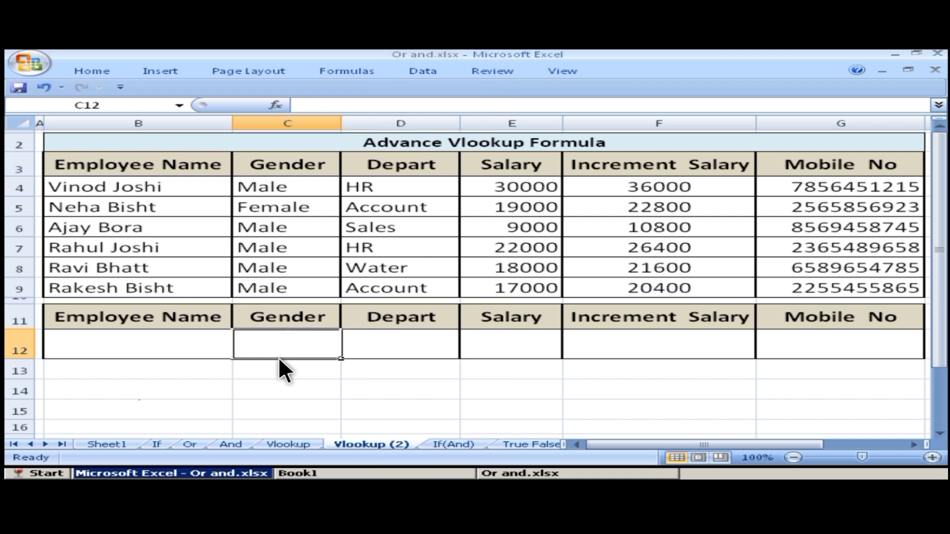
{"action": "type", "text": "=vlookup"}
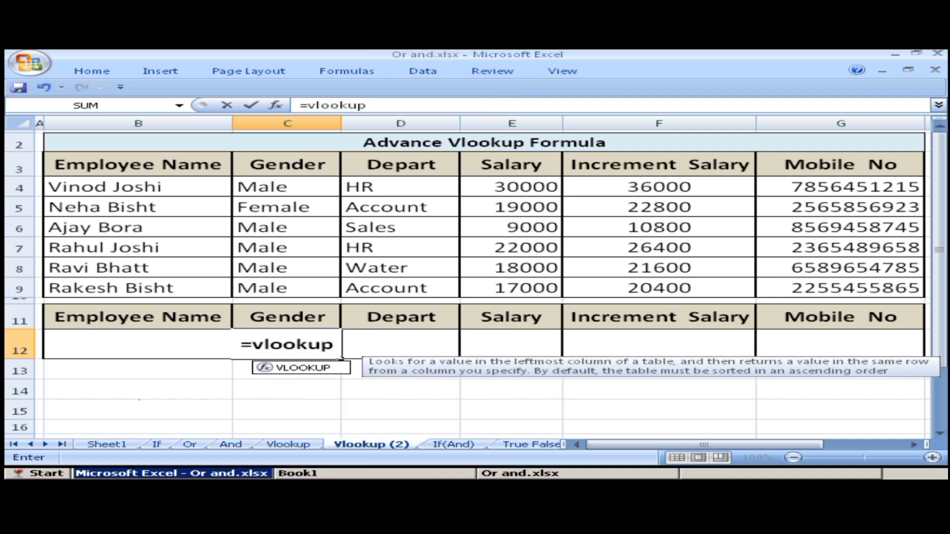
{"action": "type", "text": "("}
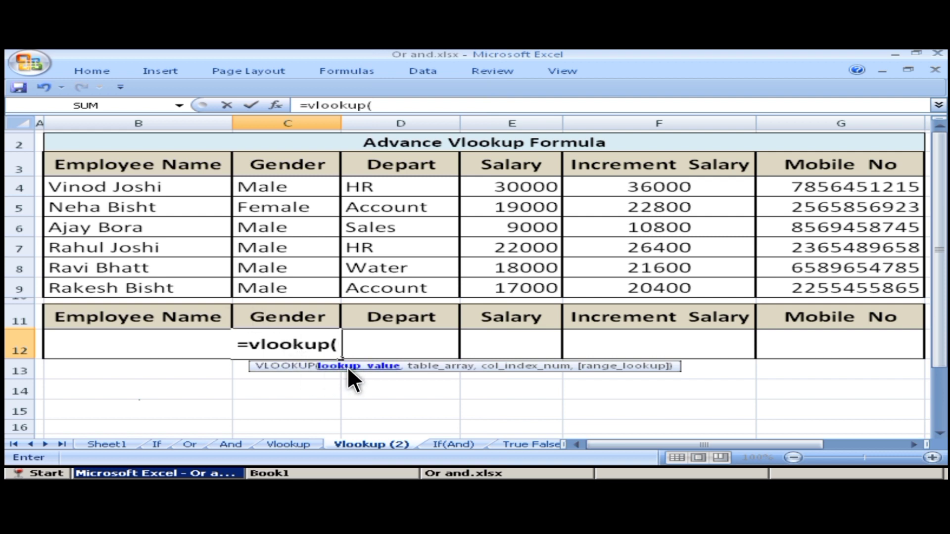
{"action": "left_click", "coordinate": [126, 343]}
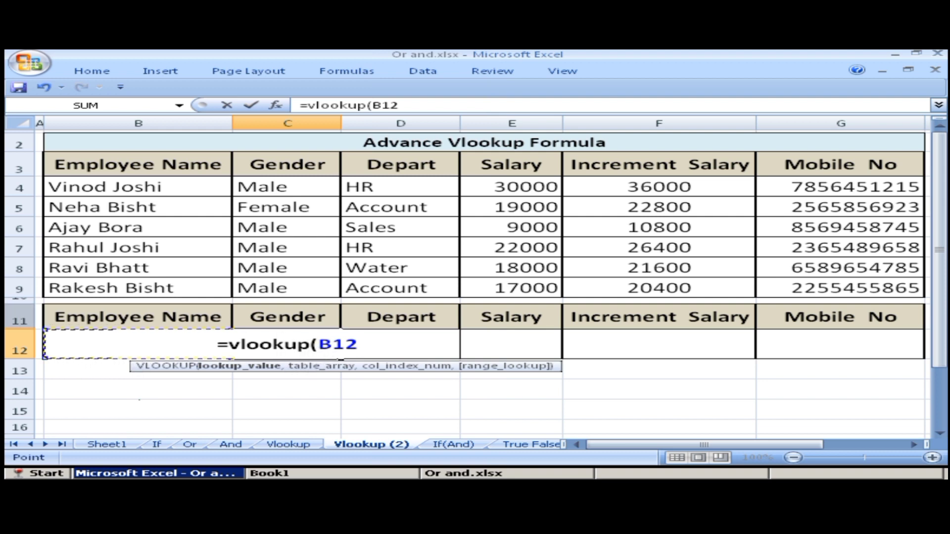
{"action": "type", "text": ","}
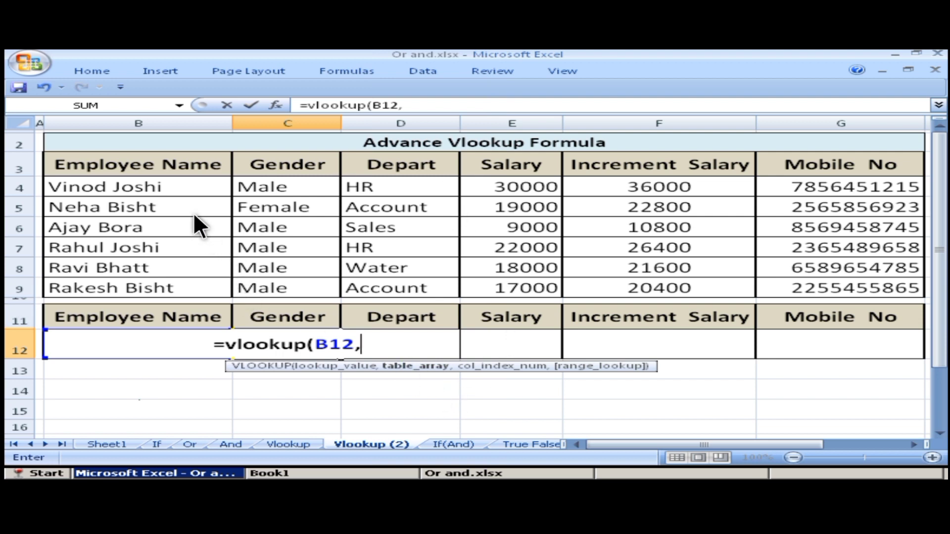
{"action": "left_click_drag", "start_coordinate": [173, 166], "coordinate": [786, 275]}
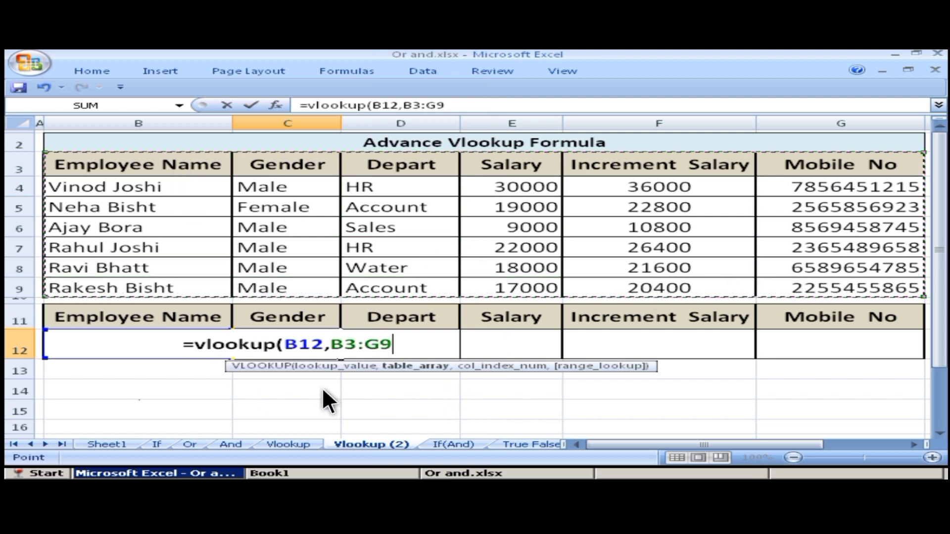
{"action": "type", "text": ","}
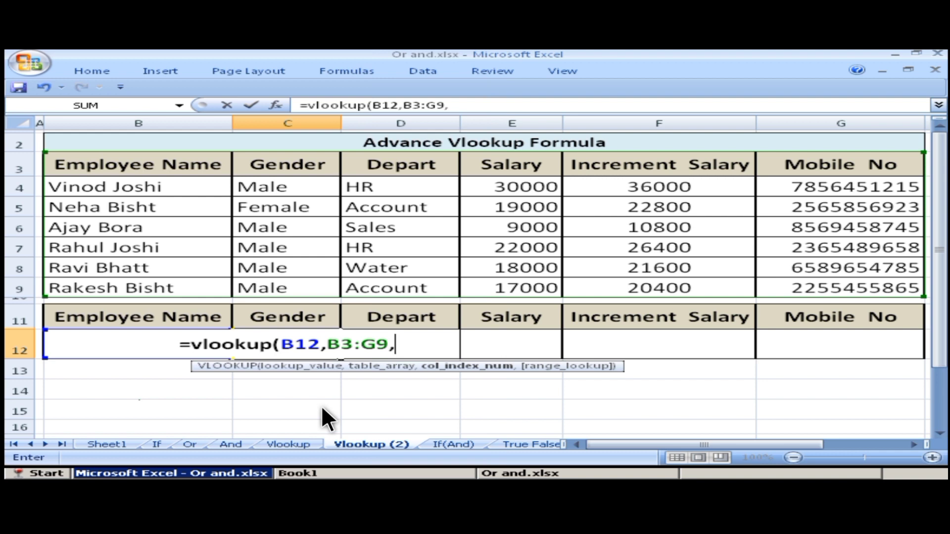
Add the column index array {2,3,4,5,6} to the VLOOKUP formula in C12.
{"action": "type", "text": "{"}
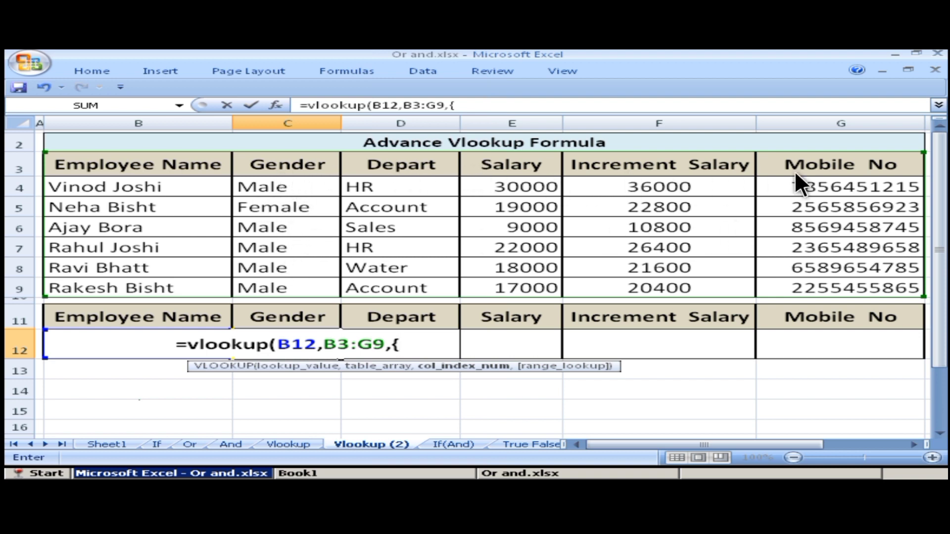
{"action": "left_click", "coordinate": [406, 339]}
{"action": "type", "text": "2"}
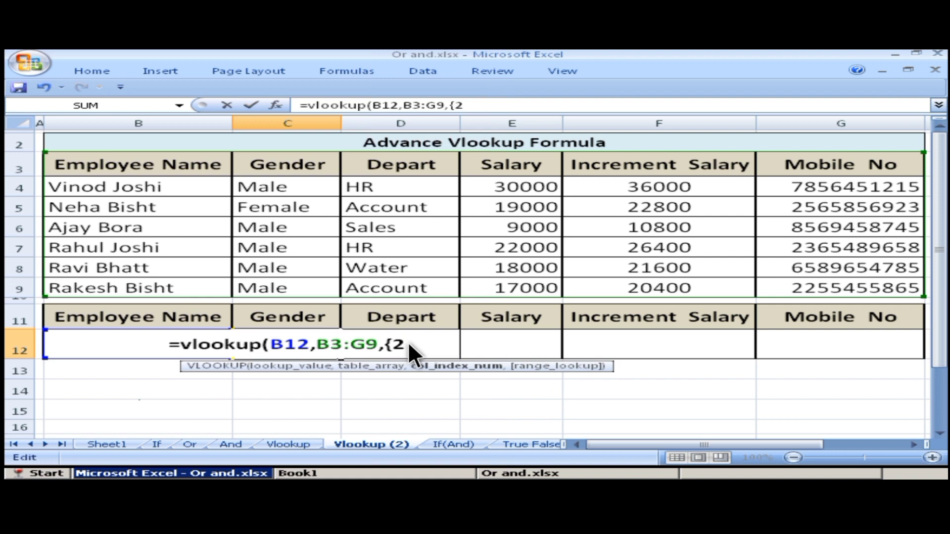
{"action": "type", "text": ",3,"}
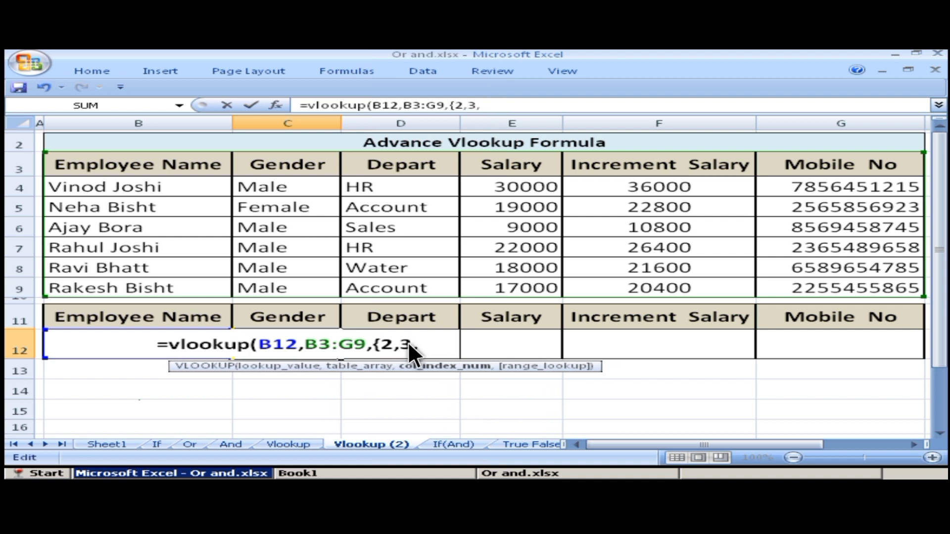
{"action": "type", "text": "4,5,"}
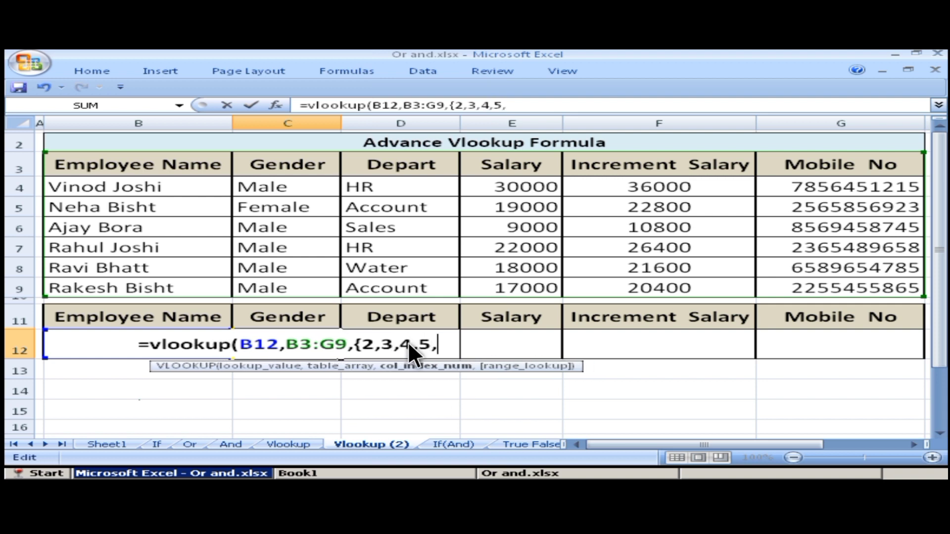
{"action": "type", "text": "6"}
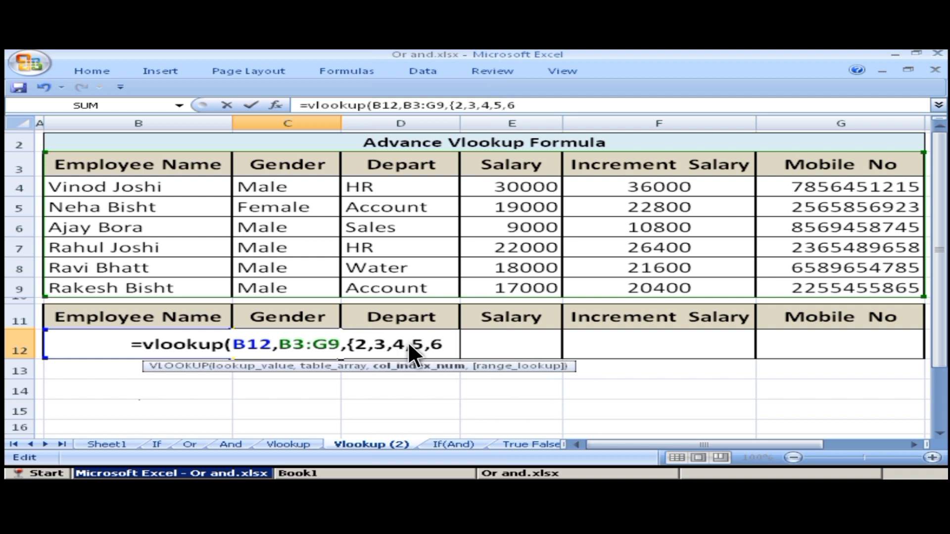
{"action": "type", "text": "}"}
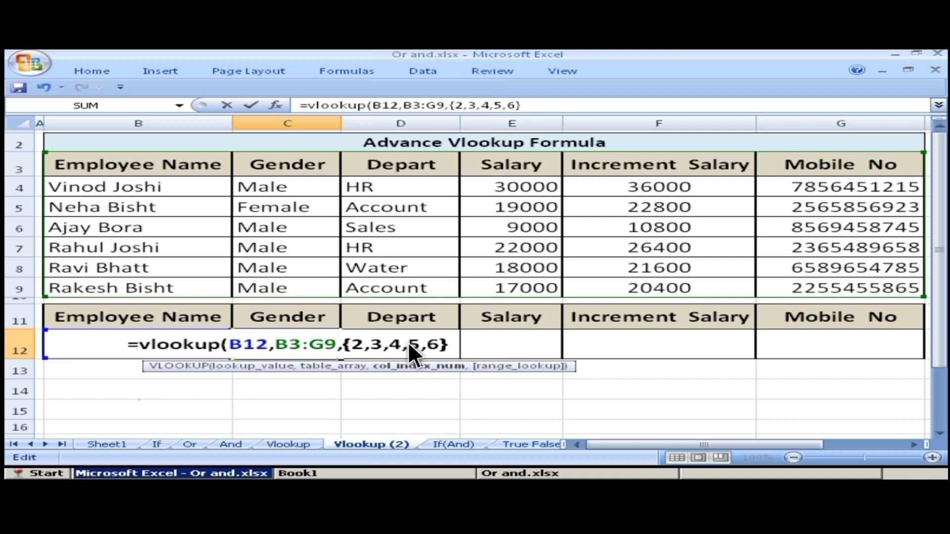
Complete the C12 formula with a range lookup of 0 and copy it across to G12.
{"action": "type", "text": ","}
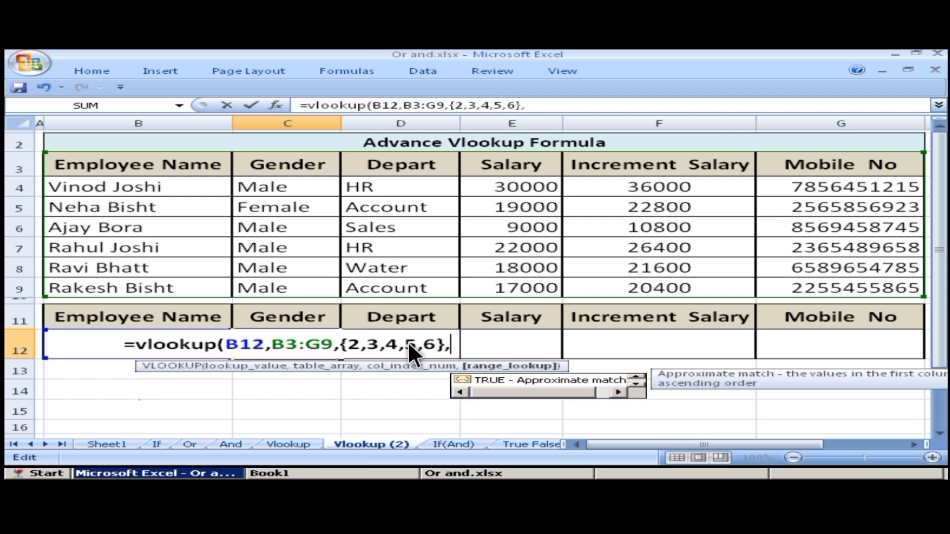
{"action": "type", "text": "0"}
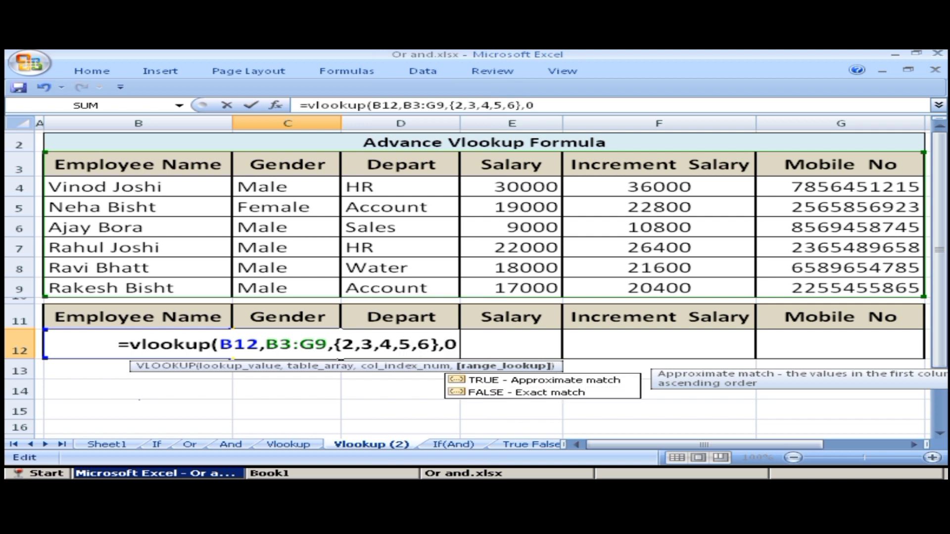
{"action": "type", "text": ")"}
{"action": "key", "text": "Return"}
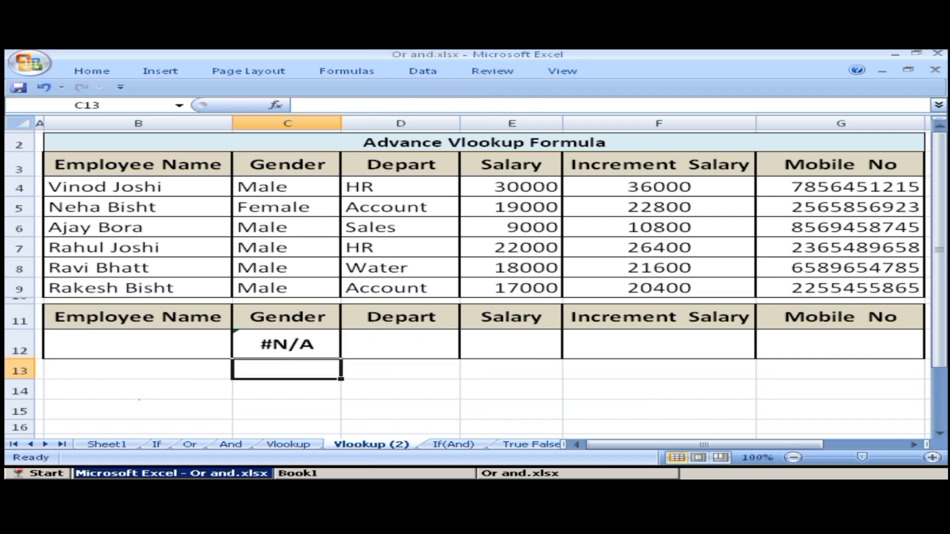
{"action": "left_click", "coordinate": [326, 339]}
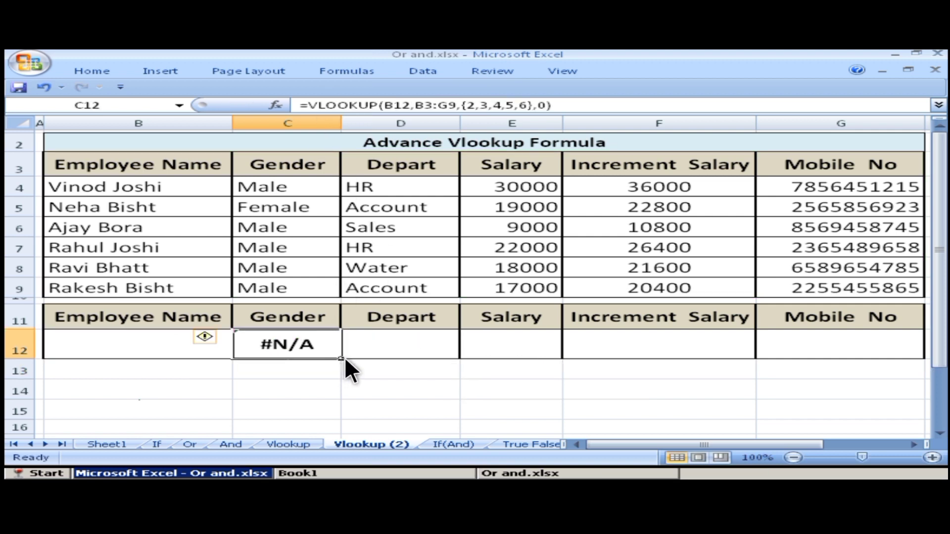
{"action": "left_click_drag", "start_coordinate": [415, 344], "coordinate": [867, 349]}
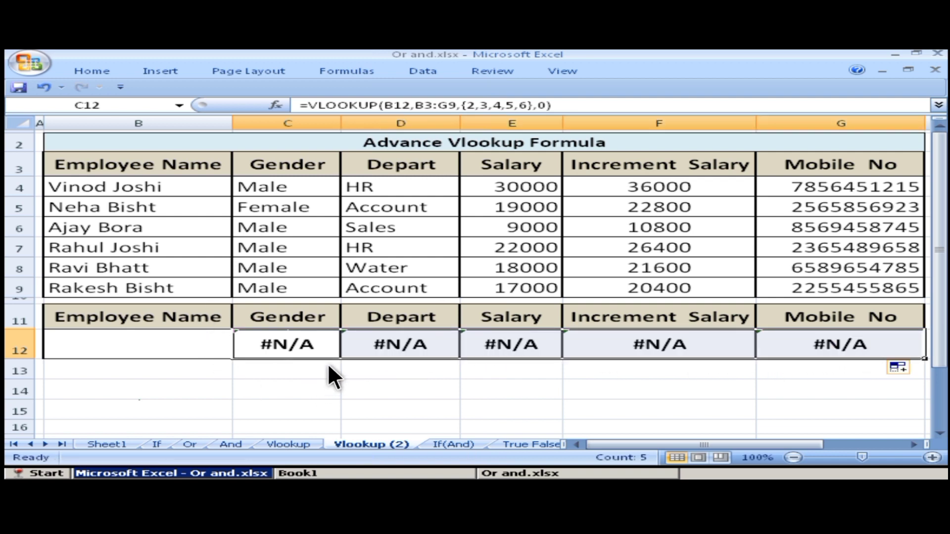
Test the copied lookup formulas by choosing the third and the first employee of the list in the B12 dropdown.
{"action": "left_click", "coordinate": [163, 345]}
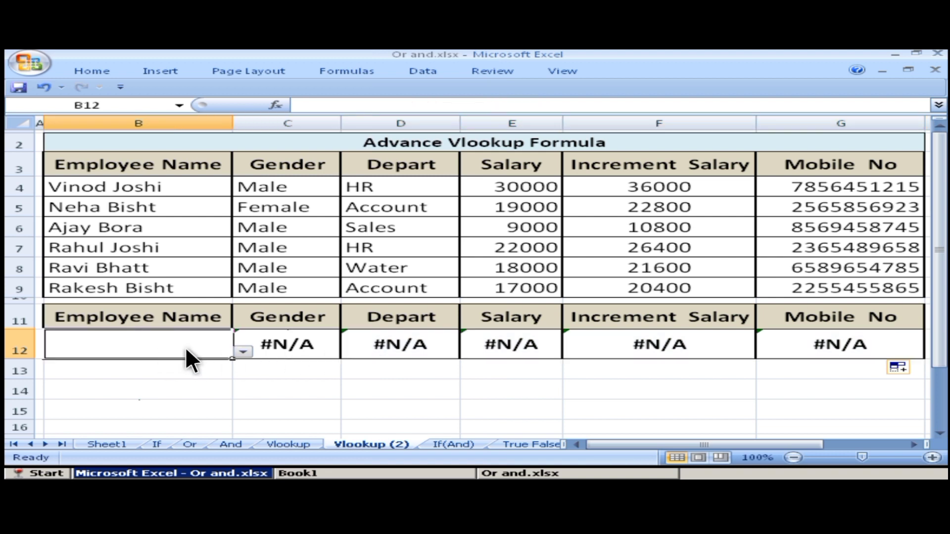
{"action": "left_click", "coordinate": [243, 352]}
{"action": "left_click", "coordinate": [169, 382]}
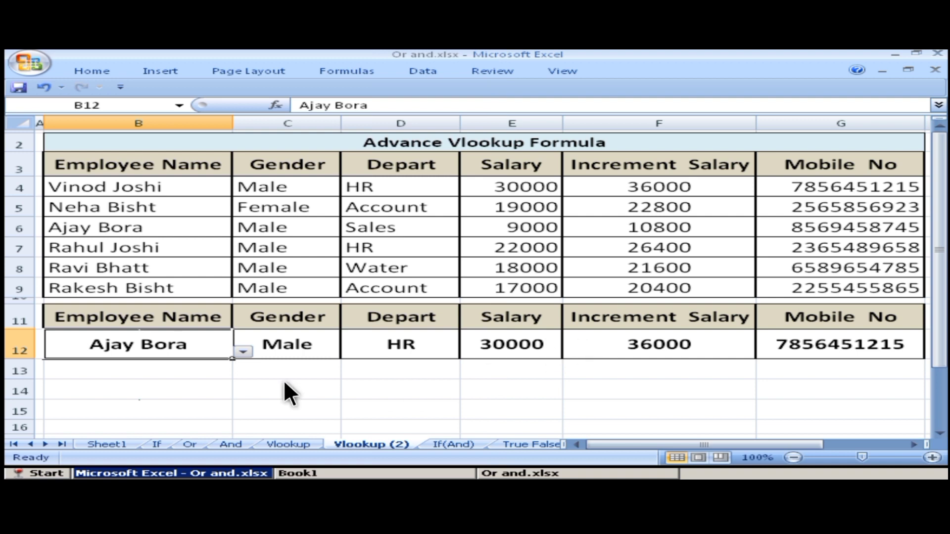
{"action": "left_click", "coordinate": [236, 352]}
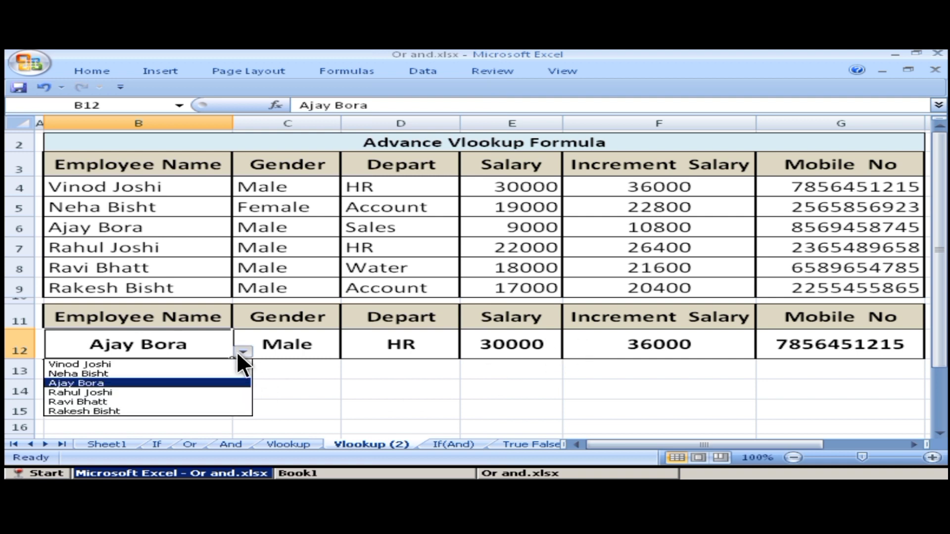
{"action": "left_click", "coordinate": [143, 363]}
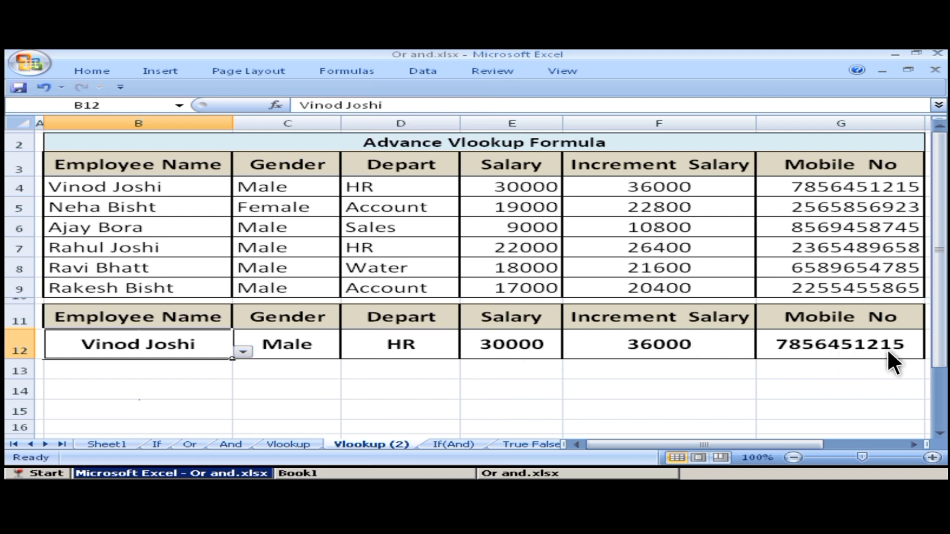
Choose the second and the third employee in the B12 dropdown to compare the results with the source table.
{"action": "left_click", "coordinate": [241, 352]}
{"action": "left_click", "coordinate": [147, 375]}
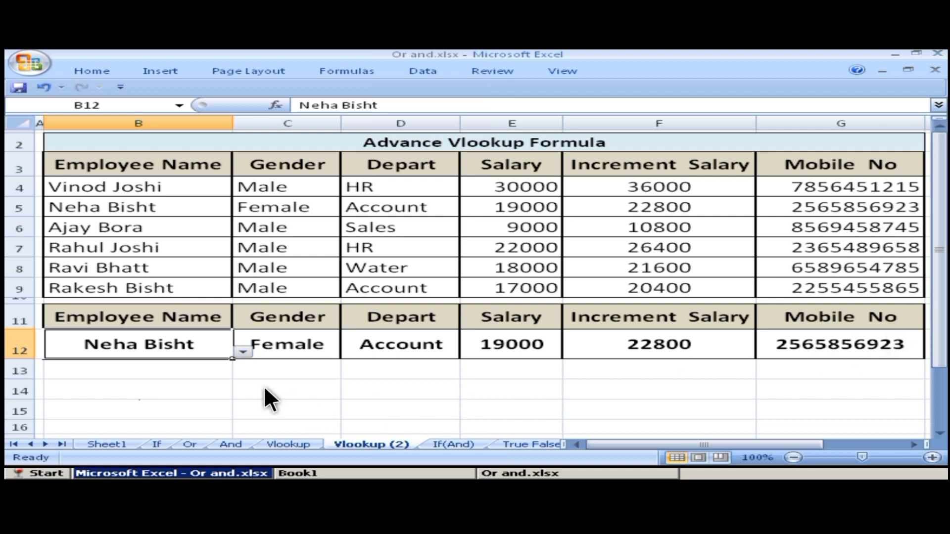
{"action": "left_click", "coordinate": [243, 352]}
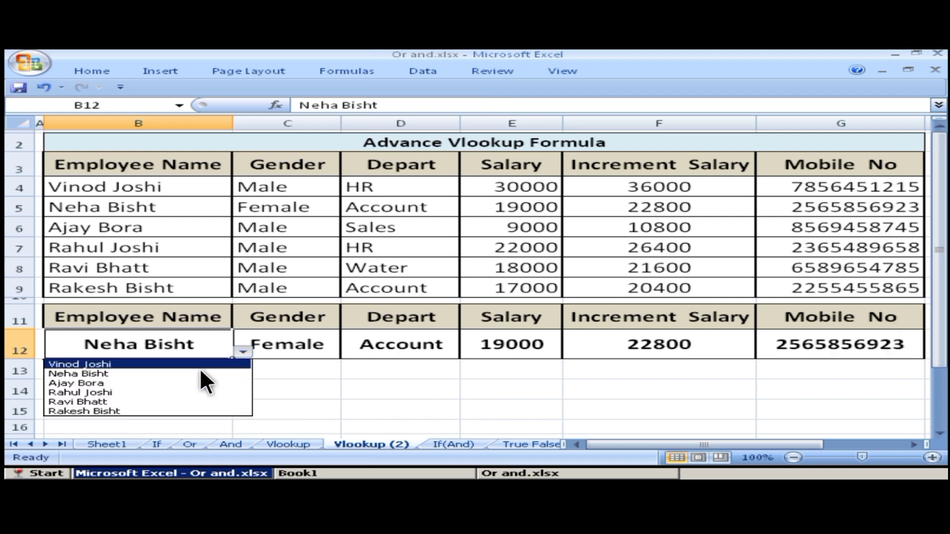
{"action": "left_click", "coordinate": [166, 384]}
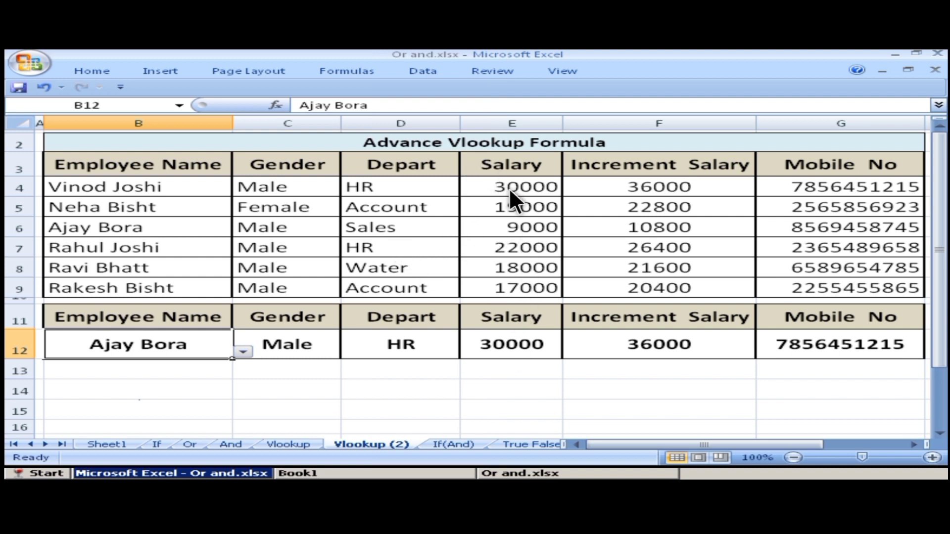
Inspect the cell references of the VLOOKUP formulas in E12 and C12.
{"action": "left_click", "coordinate": [509, 342]}
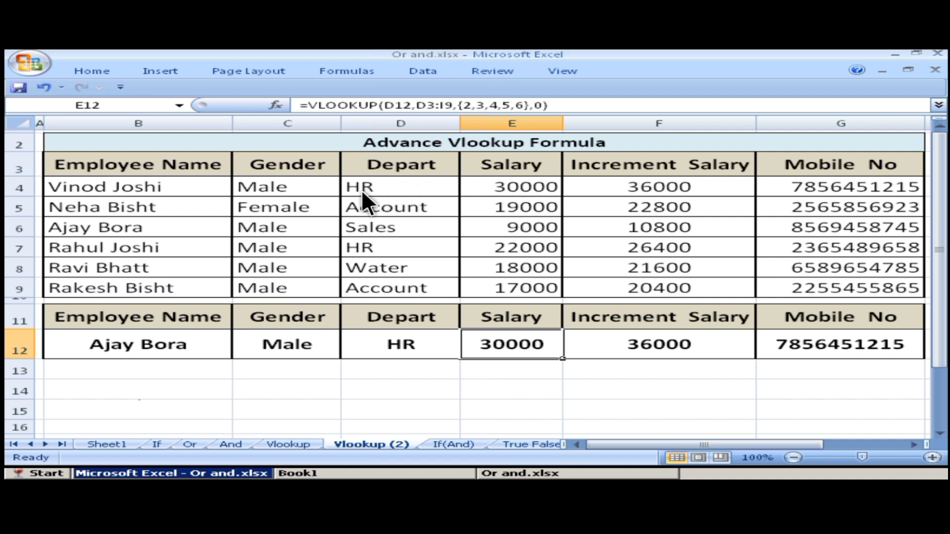
{"action": "left_click", "coordinate": [547, 103]}
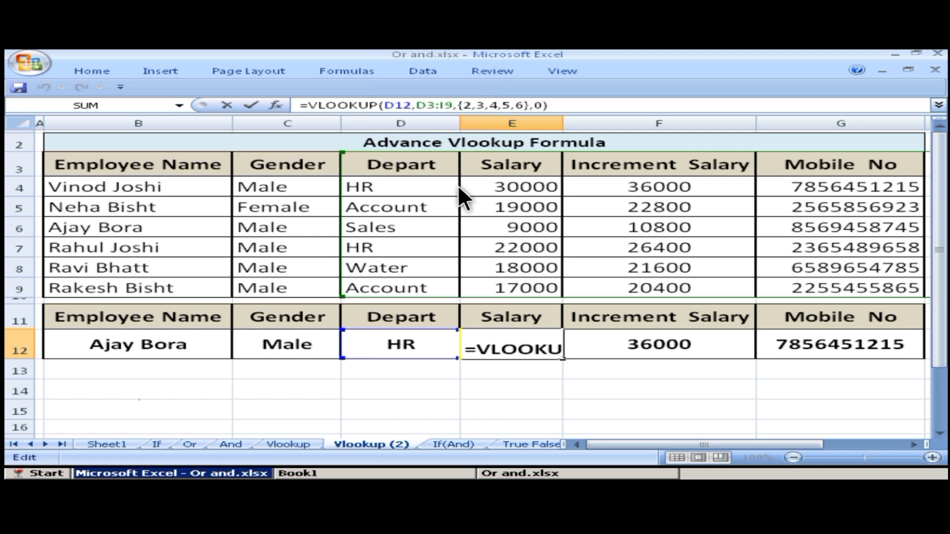
{"action": "left_click", "coordinate": [303, 346]}
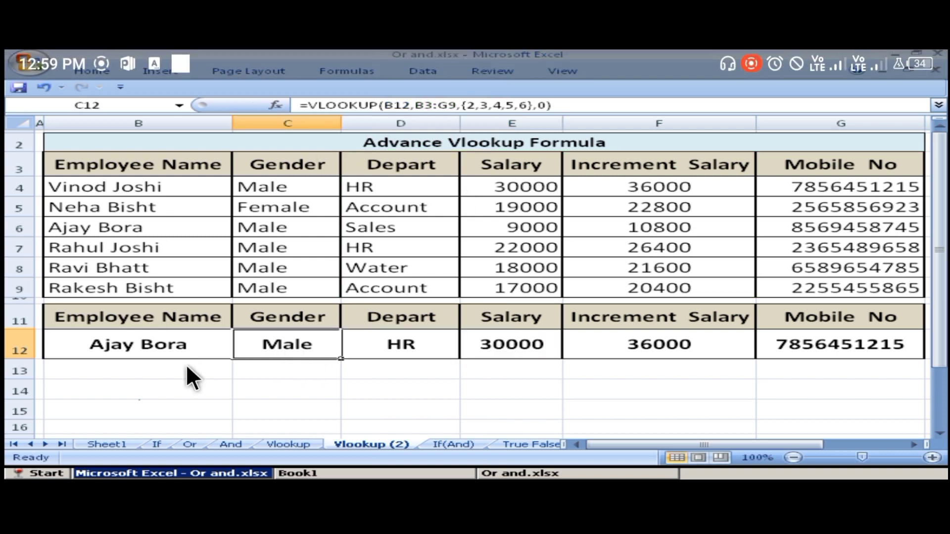
Retest the lookup row by choosing the fourth, the sixth and the third employee in the B12 dropdown.
{"action": "left_click", "coordinate": [150, 346]}
{"action": "left_click", "coordinate": [242, 351]}
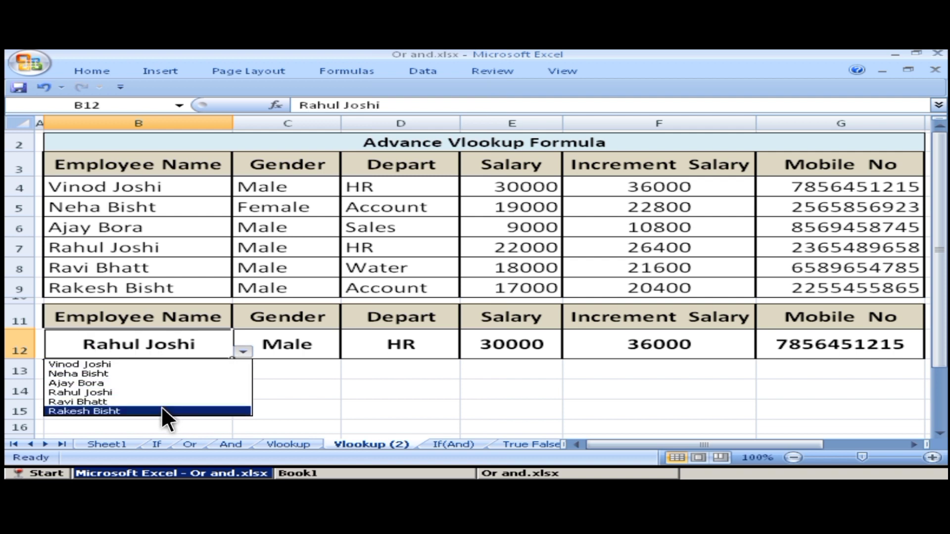
{"action": "left_click", "coordinate": [161, 410]}
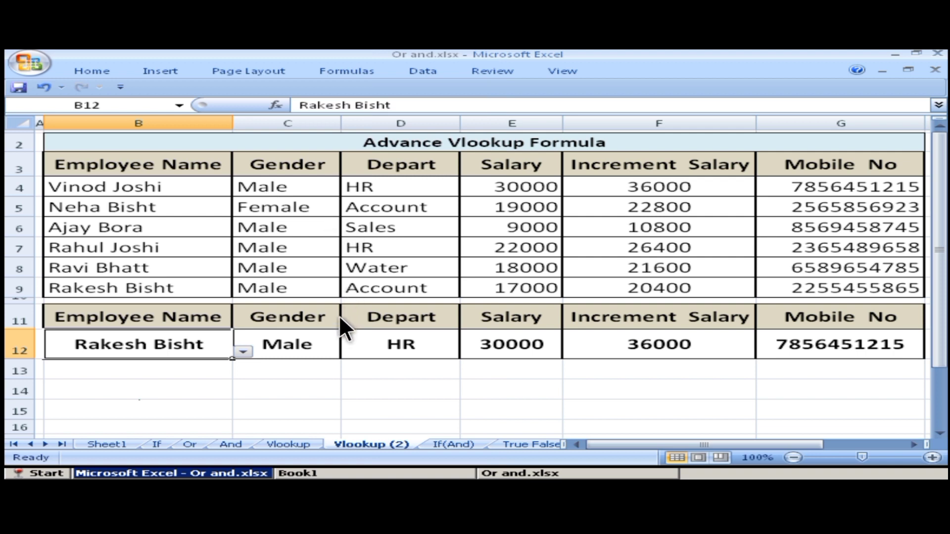
{"action": "left_click", "coordinate": [243, 352]}
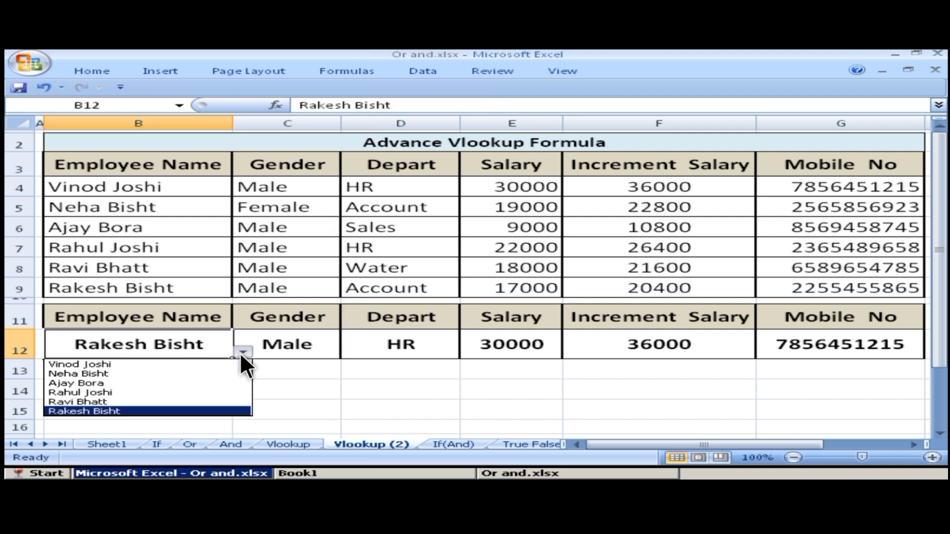
{"action": "left_click", "coordinate": [135, 383]}
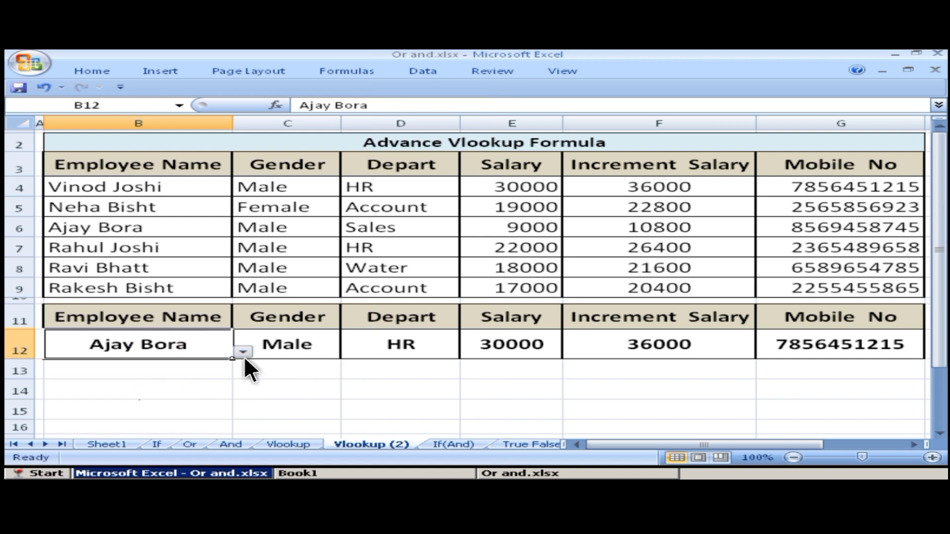
Clear the VLOOKUP formulas from C12 through G12.
{"action": "left_click", "coordinate": [285, 353]}
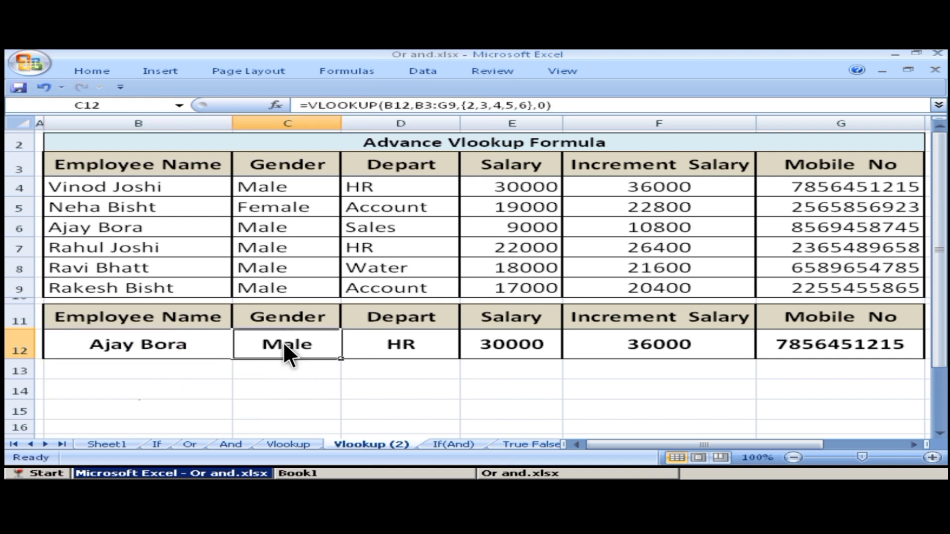
{"action": "double_click", "coordinate": [283, 341]}
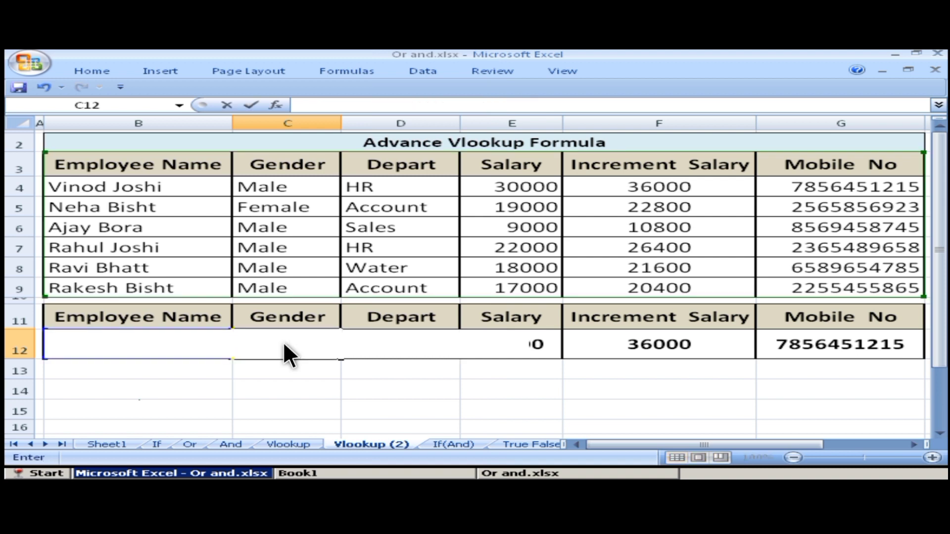
{"action": "left_click", "coordinate": [316, 426]}
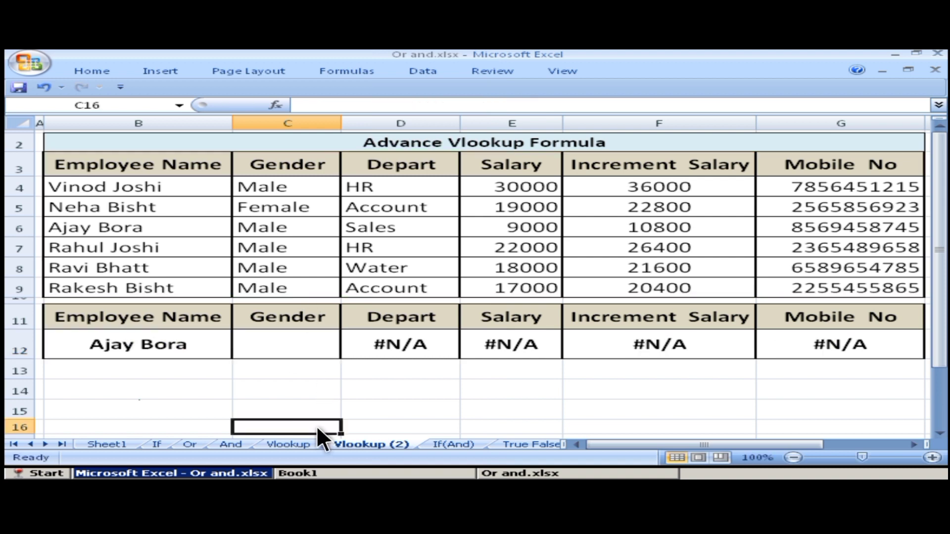
{"action": "left_click", "coordinate": [313, 341]}
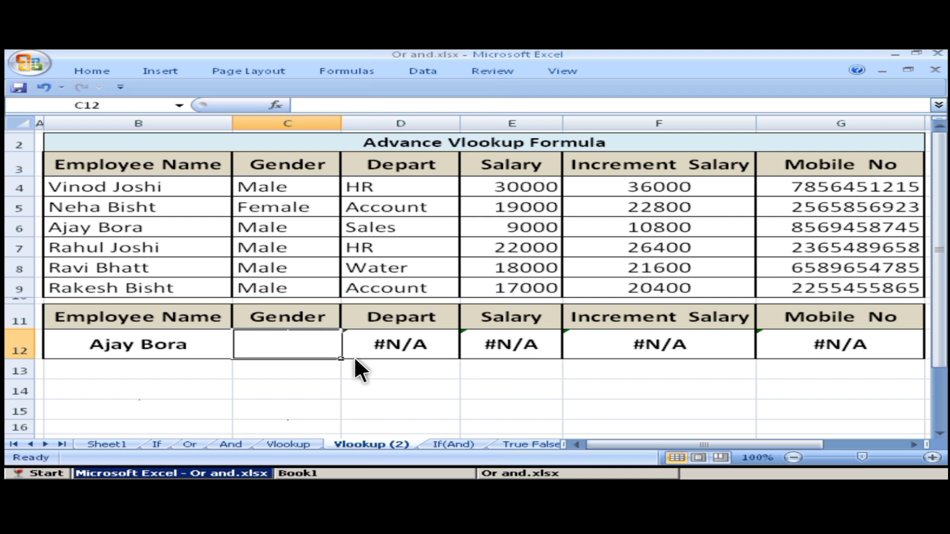
{"action": "left_click_drag", "start_coordinate": [407, 344], "coordinate": [803, 352]}
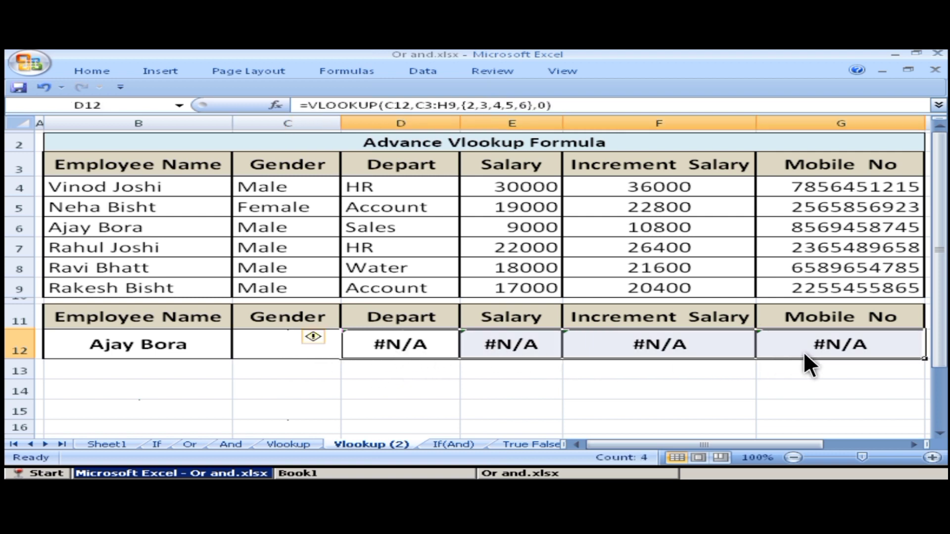
{"action": "key", "text": "Delete"}
Begin a VLOOKUP formula in C12 with B12 as the lookup value and B3:G9 as the table array.
{"action": "left_click", "coordinate": [307, 346]}
{"action": "double_click", "coordinate": [305, 340]}
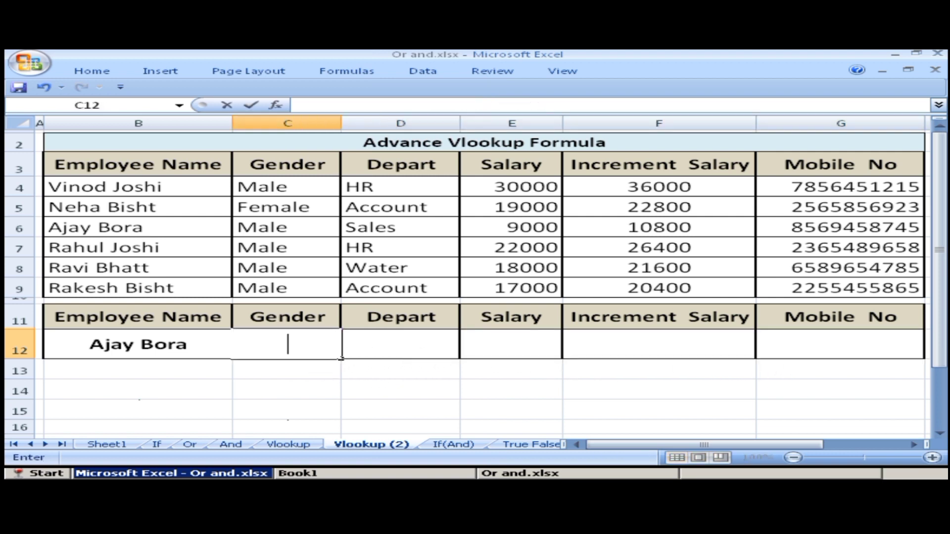
{"action": "type", "text": "=vl"}
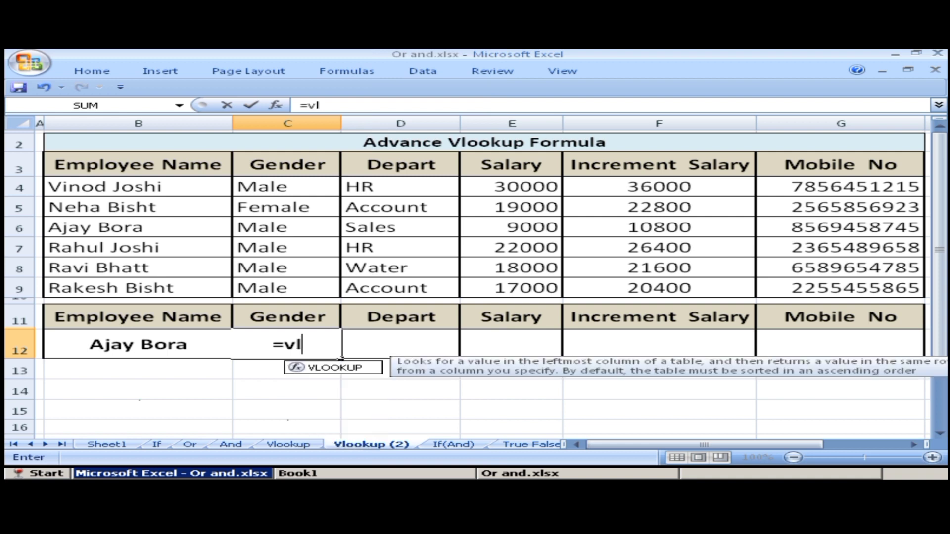
{"action": "type", "text": "ookup("}
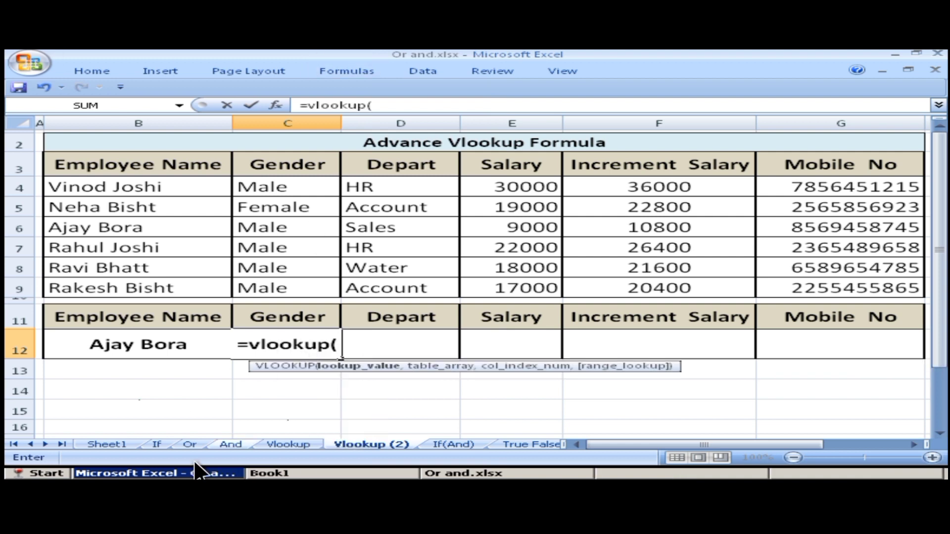
{"action": "left_click", "coordinate": [122, 340]}
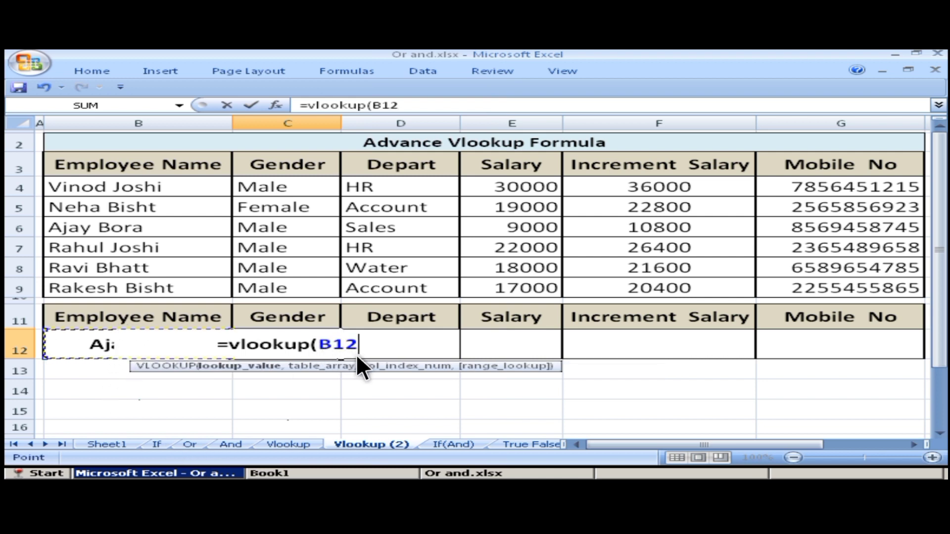
{"action": "type", "text": ","}
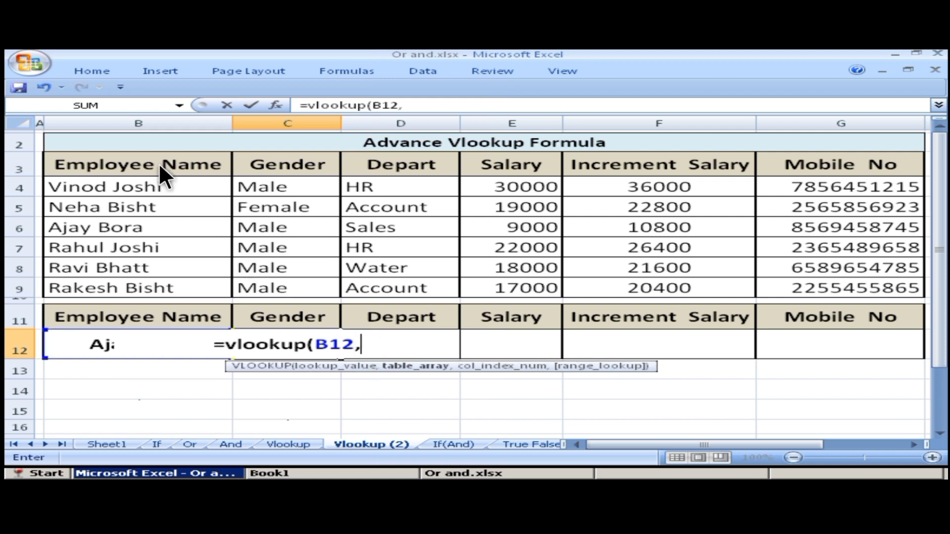
{"action": "left_click_drag", "start_coordinate": [158, 163], "coordinate": [823, 292]}
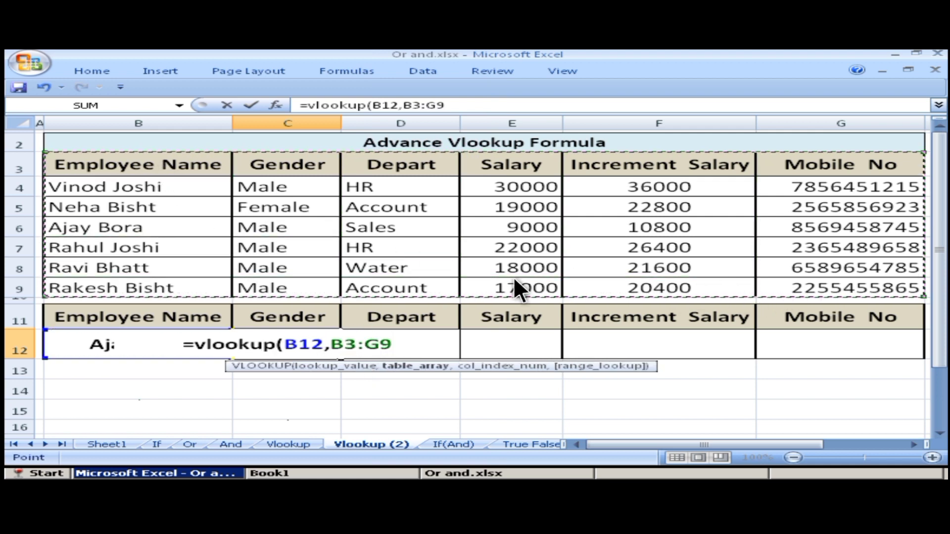
{"action": "type", "text": ","}
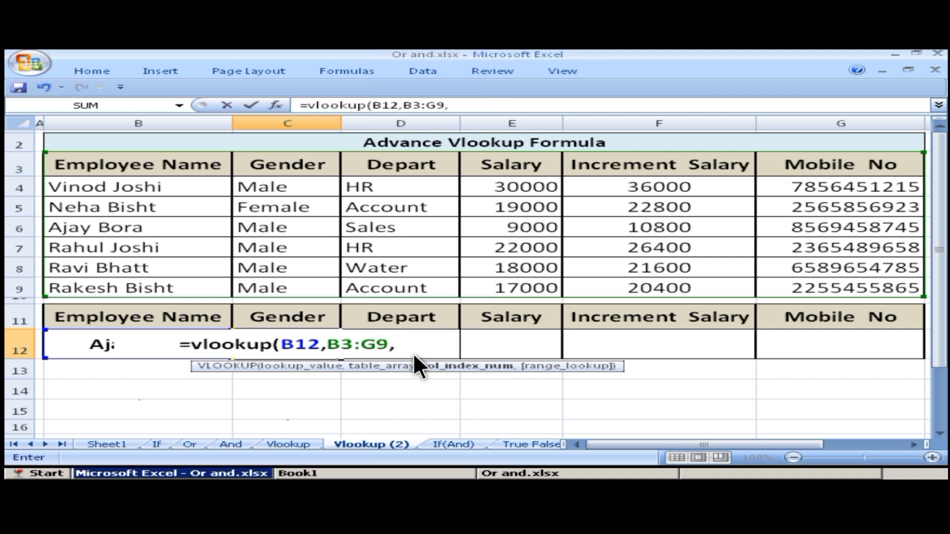
Complete the C12 formula with MATCH(C3,B3:G3,0) as the column index and 0 as the range lookup.
{"action": "type", "text": "Match"}
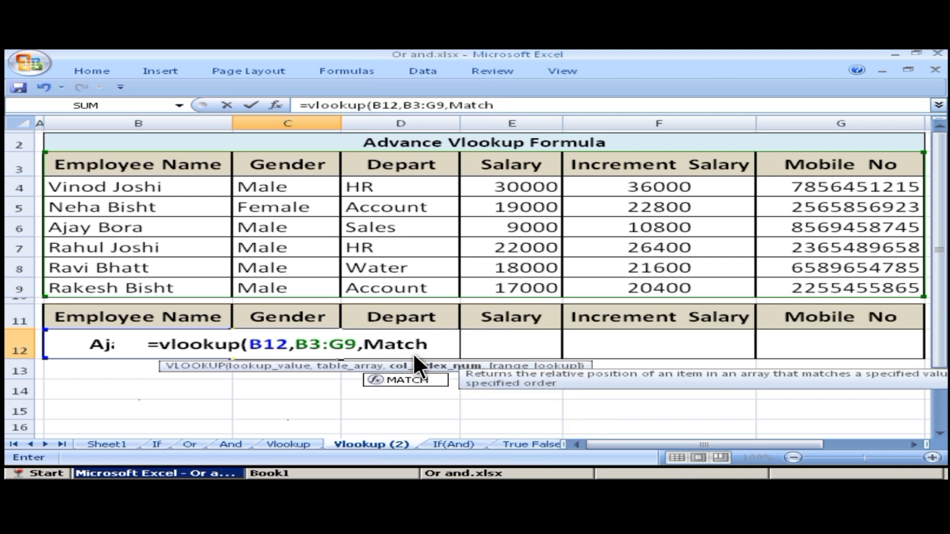
{"action": "type", "text": "("}
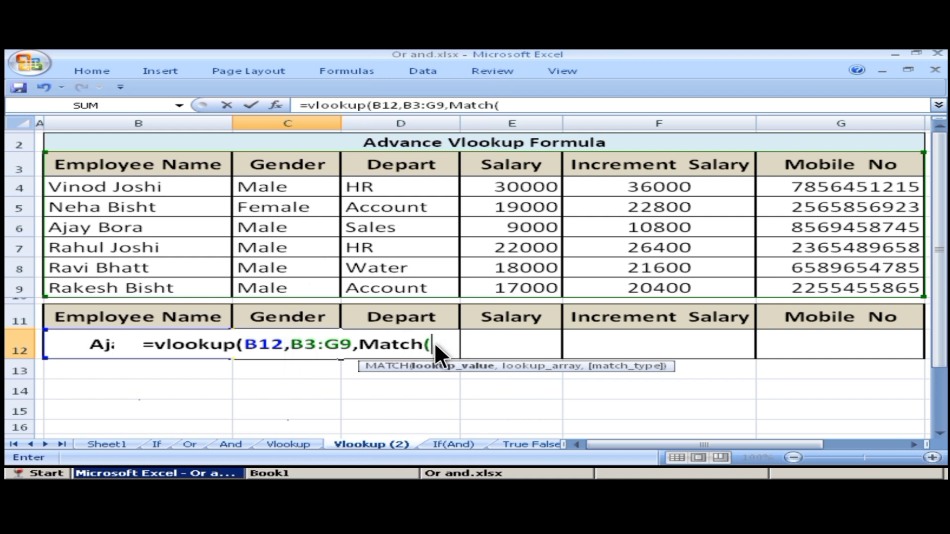
{"action": "left_click", "coordinate": [289, 160]}
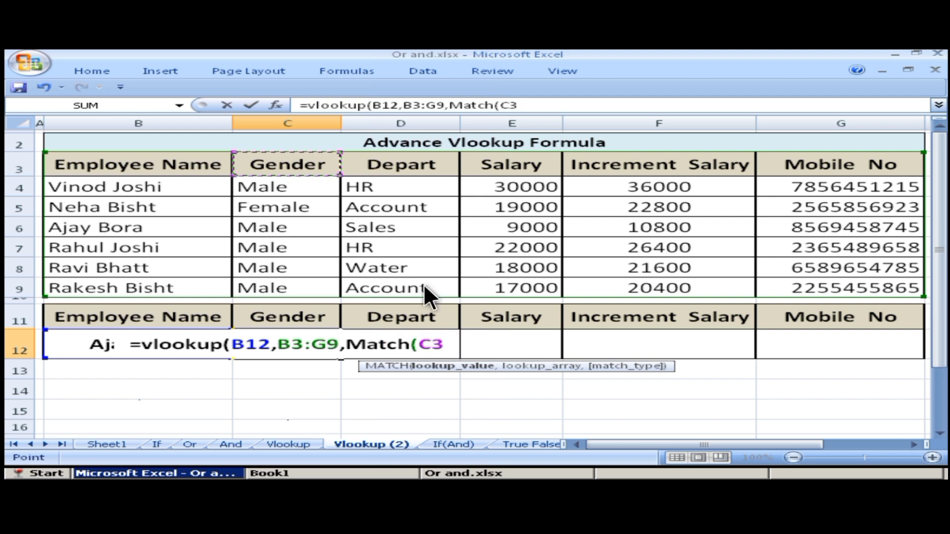
{"action": "type", "text": ","}
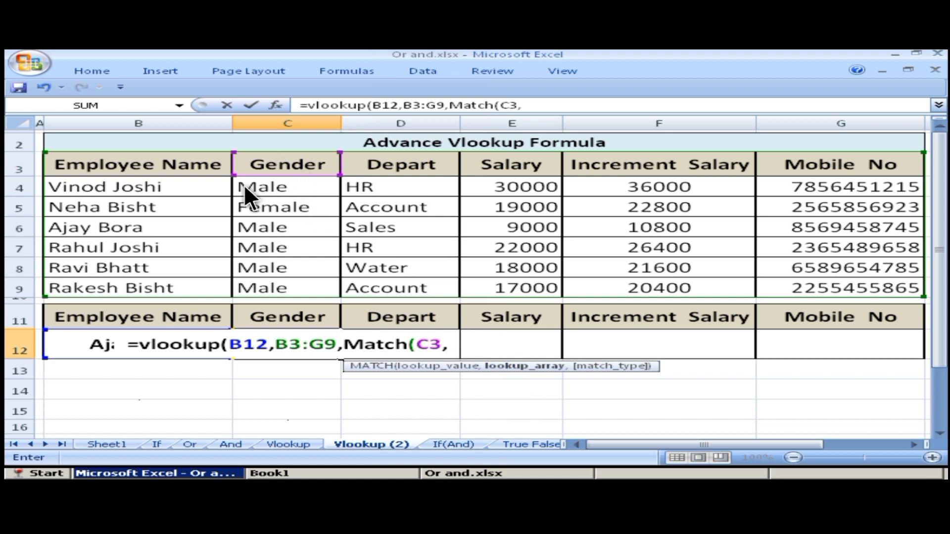
{"action": "left_click_drag", "start_coordinate": [147, 163], "coordinate": [817, 158]}
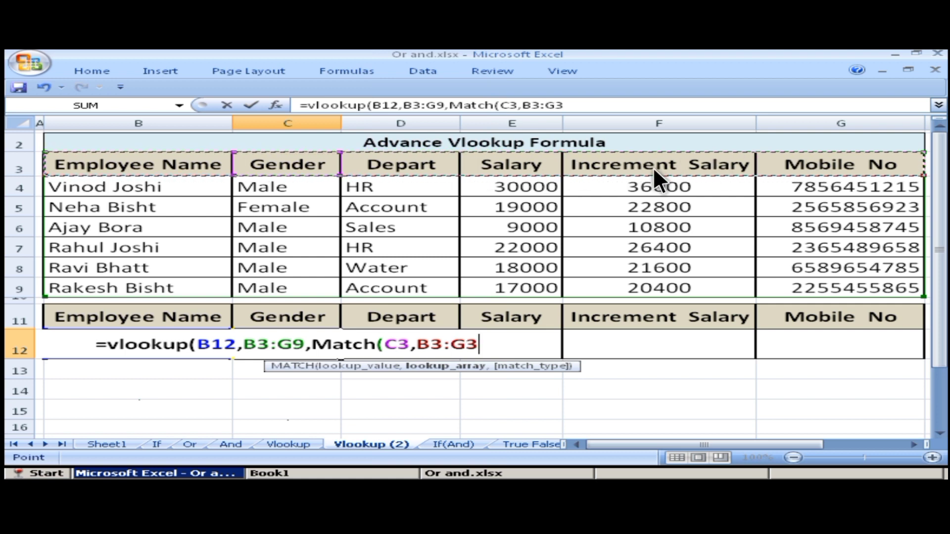
{"action": "type", "text": ","}
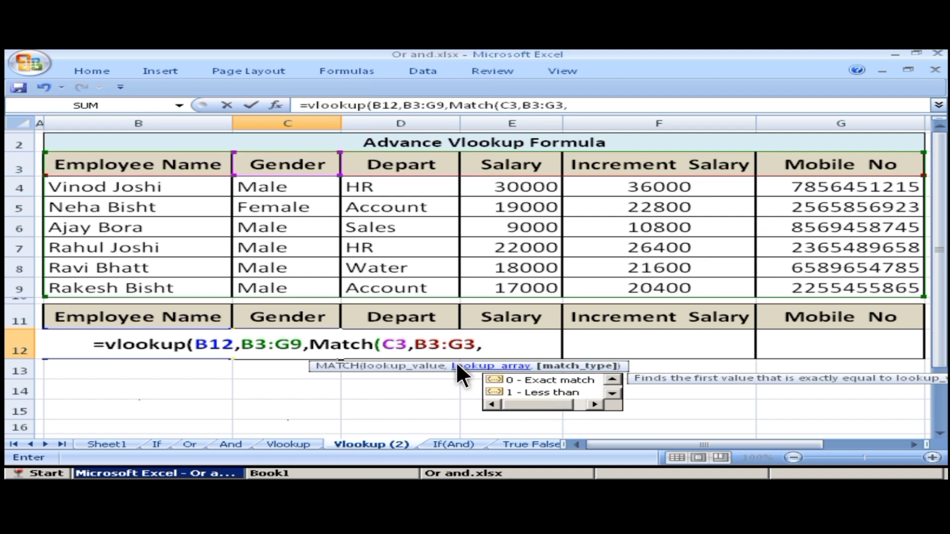
{"action": "type", "text": "0"}
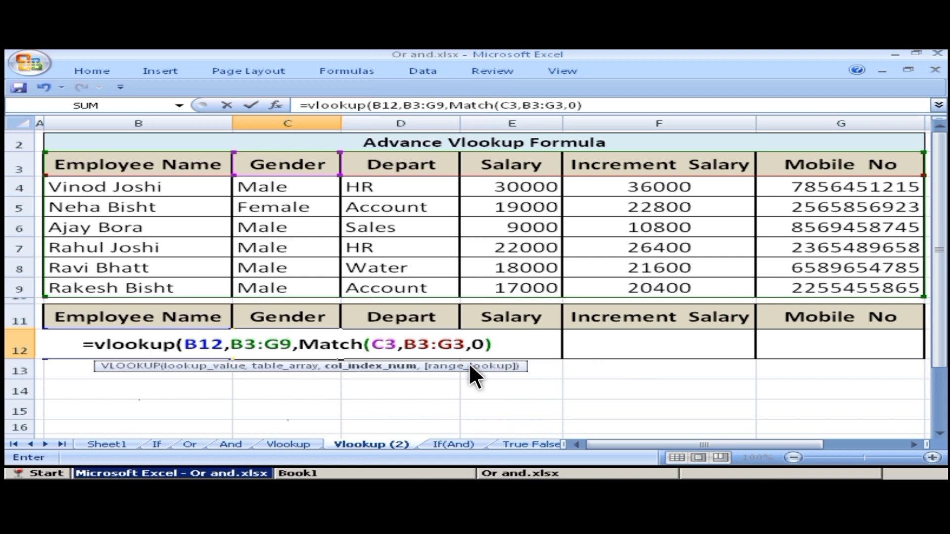
{"action": "type", "text": ","}
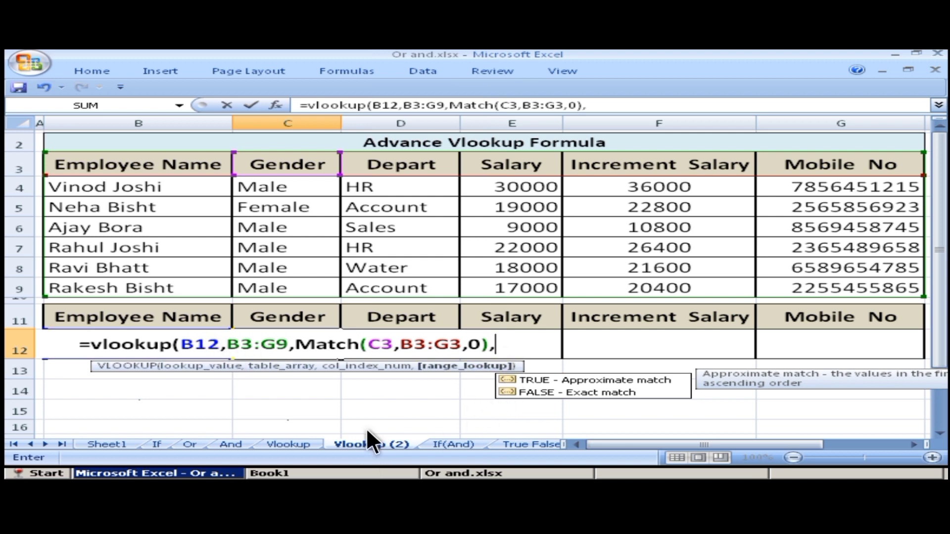
{"action": "type", "text": "0"}
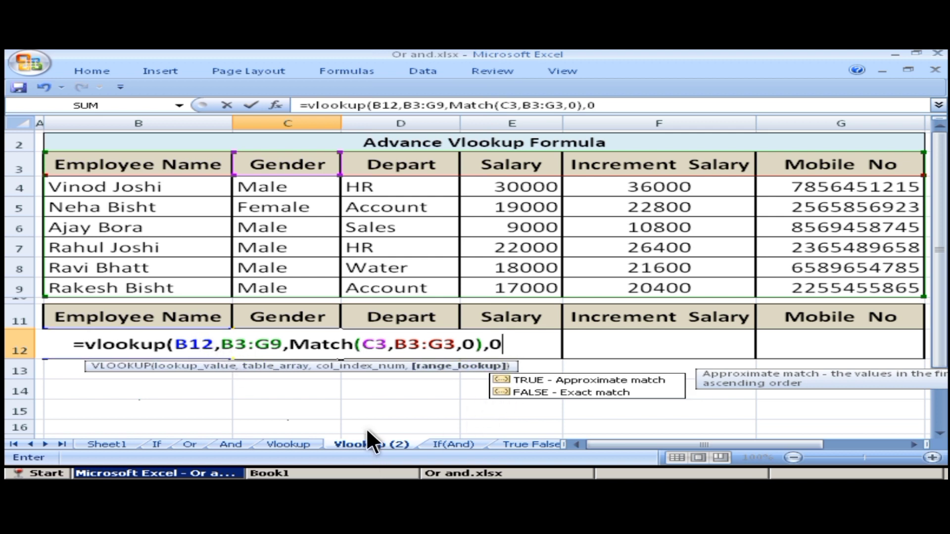
{"action": "type", "text": ")"}
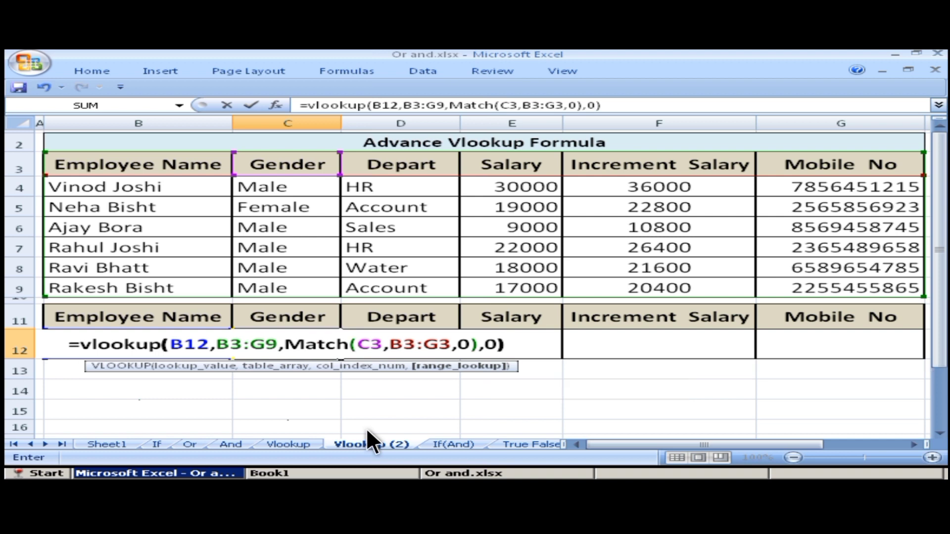
{"action": "key", "text": "Return"}
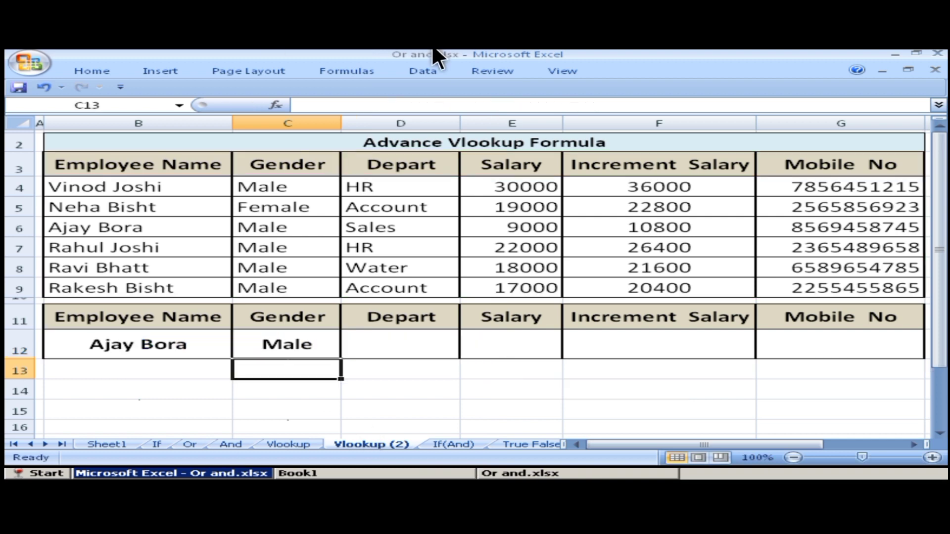
Make the lookup value and table array in the C12 formula absolute as $B$12 and $B$3:$G$9.
{"action": "left_click", "coordinate": [306, 343]}
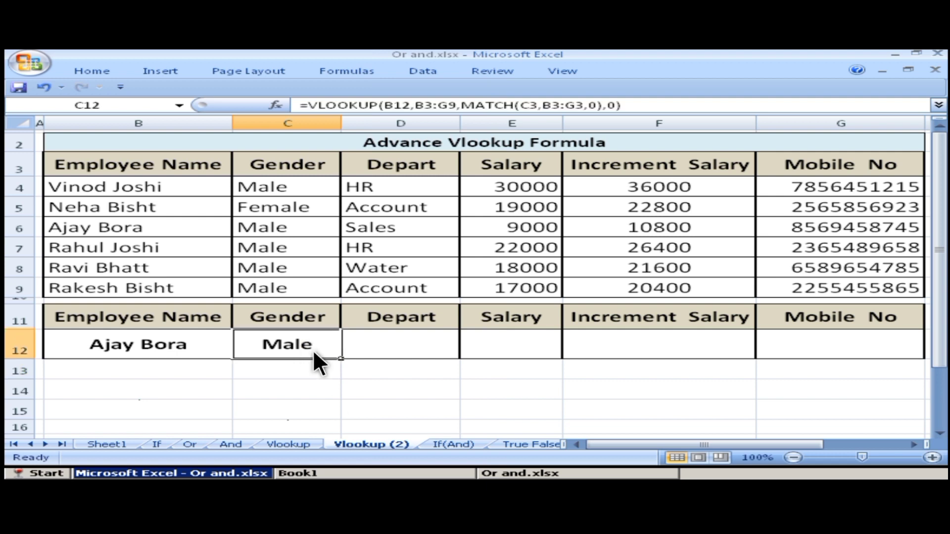
{"action": "double_click", "coordinate": [280, 343]}
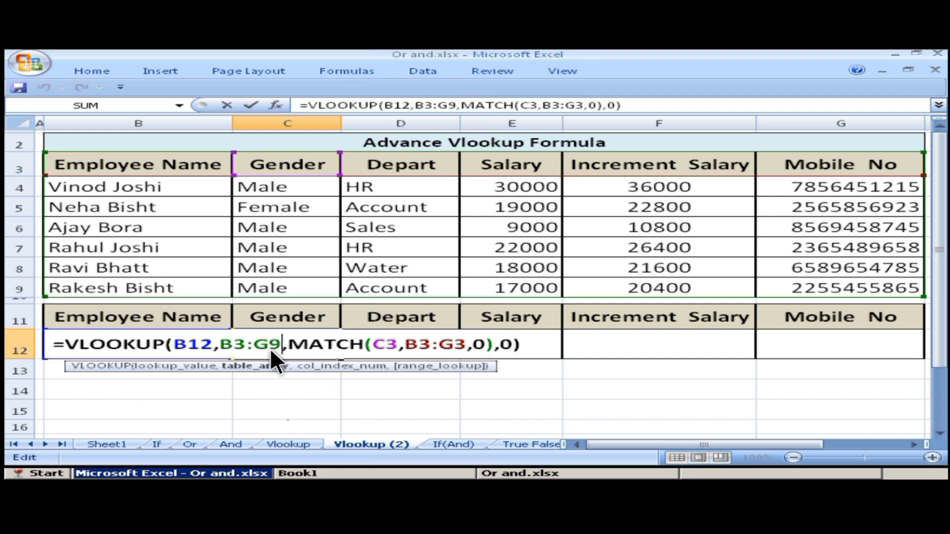
{"action": "left_click", "coordinate": [188, 344]}
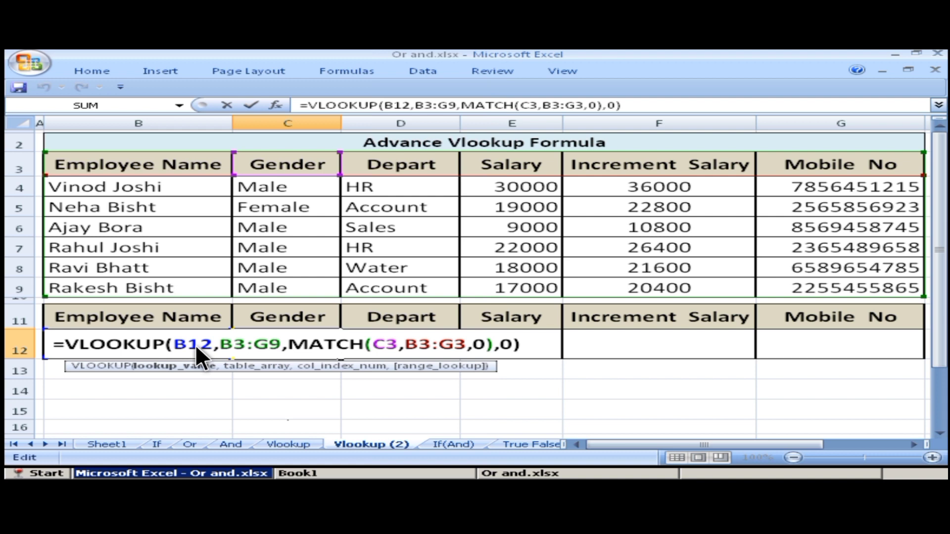
{"action": "key", "text": "F4"}
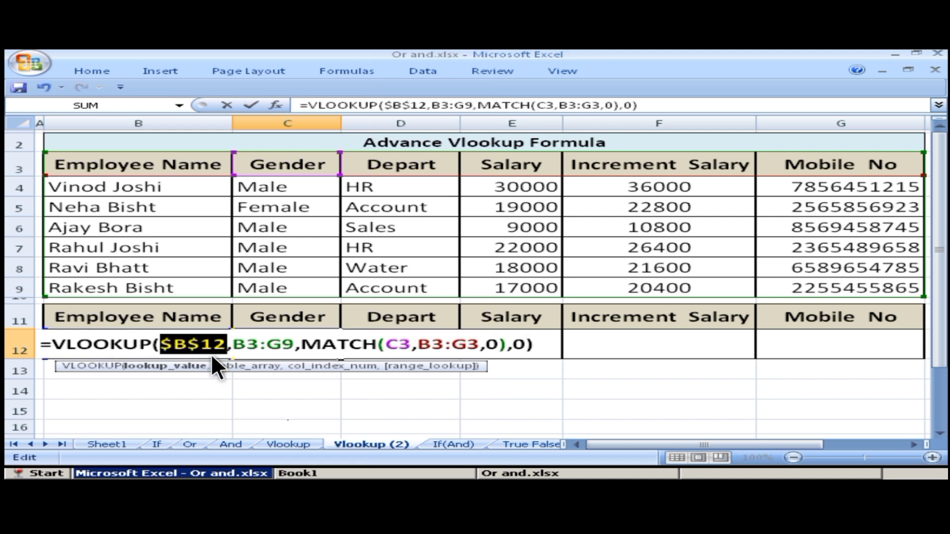
{"action": "left_click", "coordinate": [242, 345]}
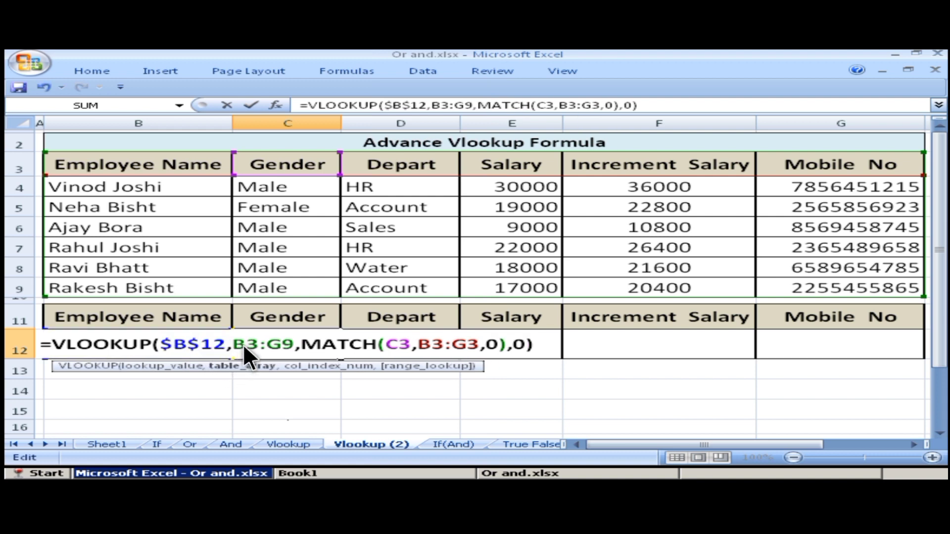
{"action": "key", "text": "F4"}
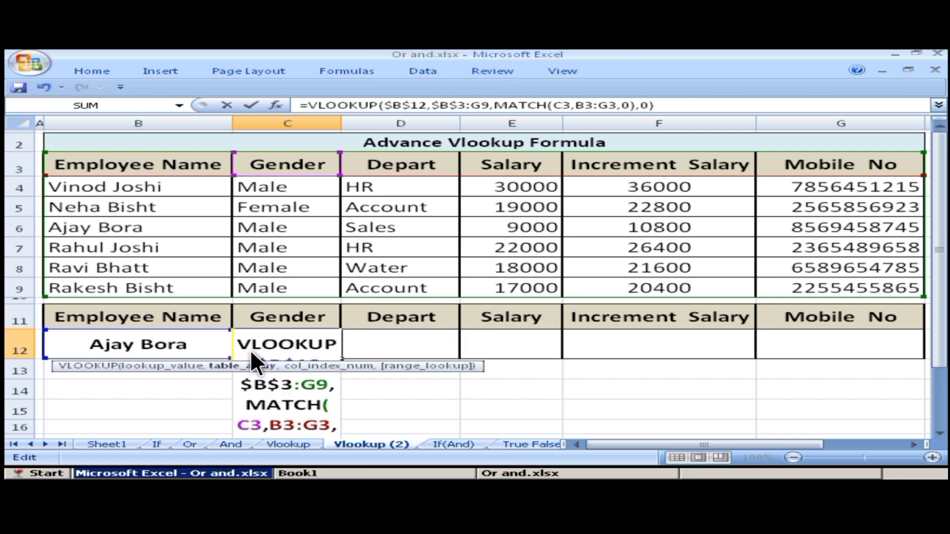
{"action": "left_click", "coordinate": [316, 385]}
{"action": "key", "text": "F4"}
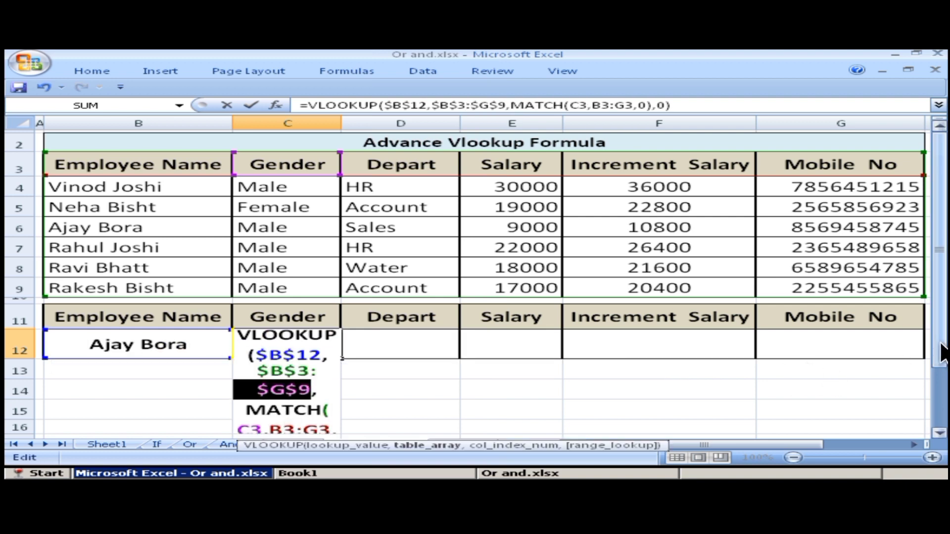
Make the MATCH lookup array in the C12 formula absolute as $B$3:$G$3, keeping C3 relative.
{"action": "scroll", "coordinate": [367, 333], "scroll_direction": "down", "scroll_amount": 1}
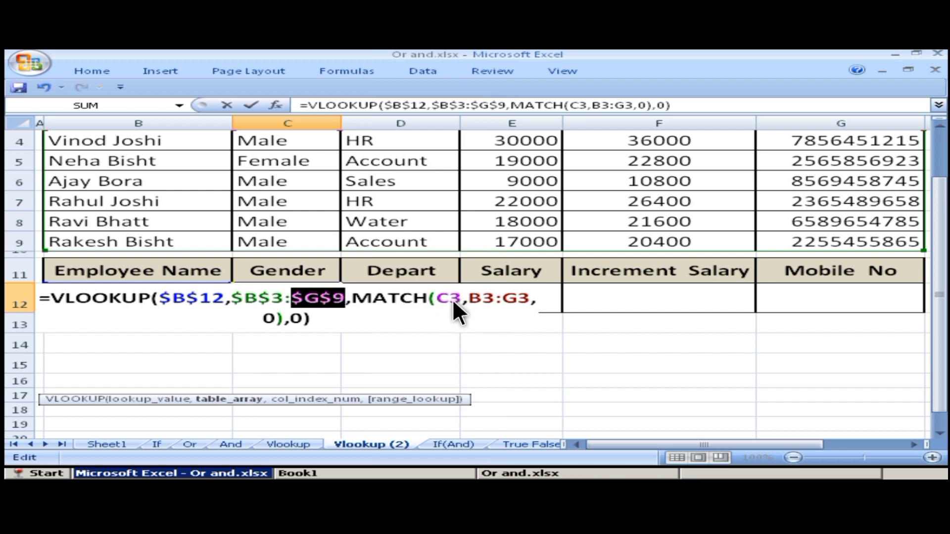
{"action": "left_click", "coordinate": [480, 297]}
{"action": "key", "text": "F4"}
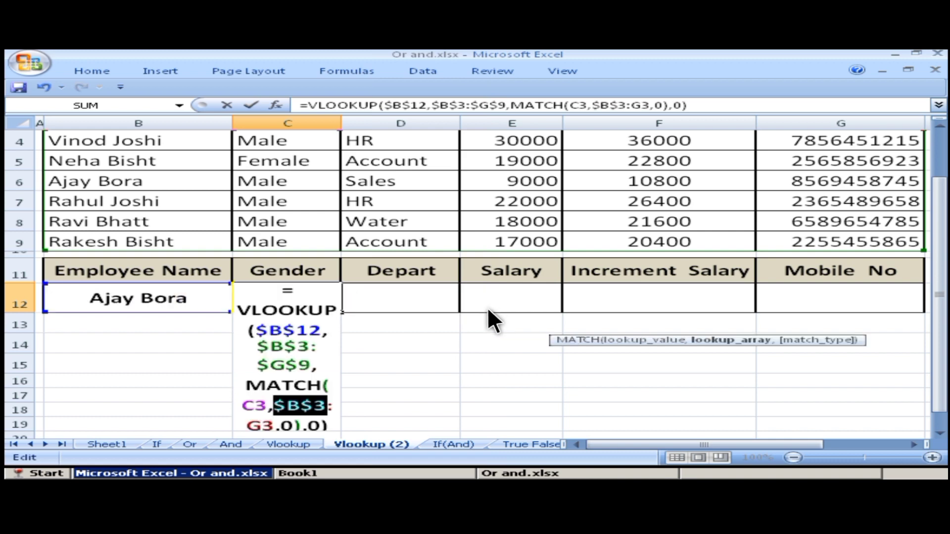
{"action": "left_click", "coordinate": [264, 425]}
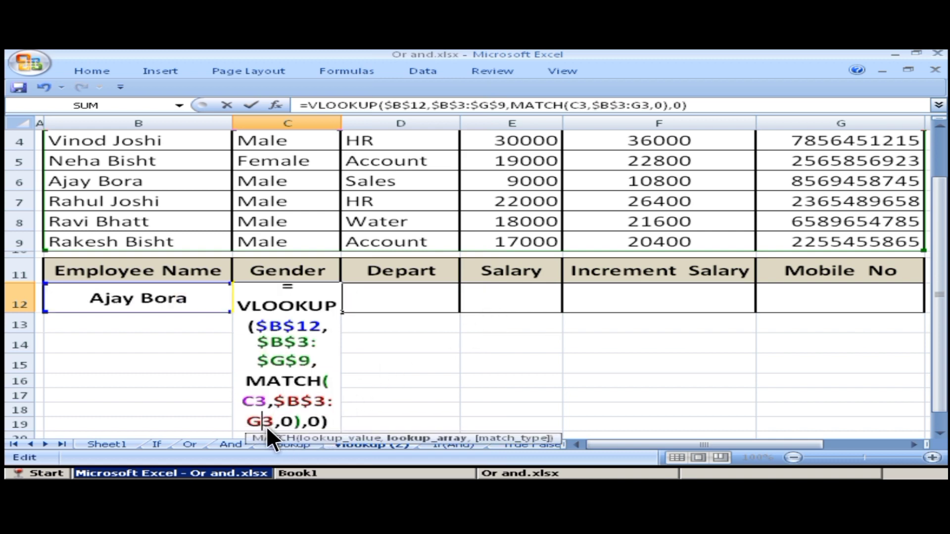
{"action": "key", "text": "F4"}
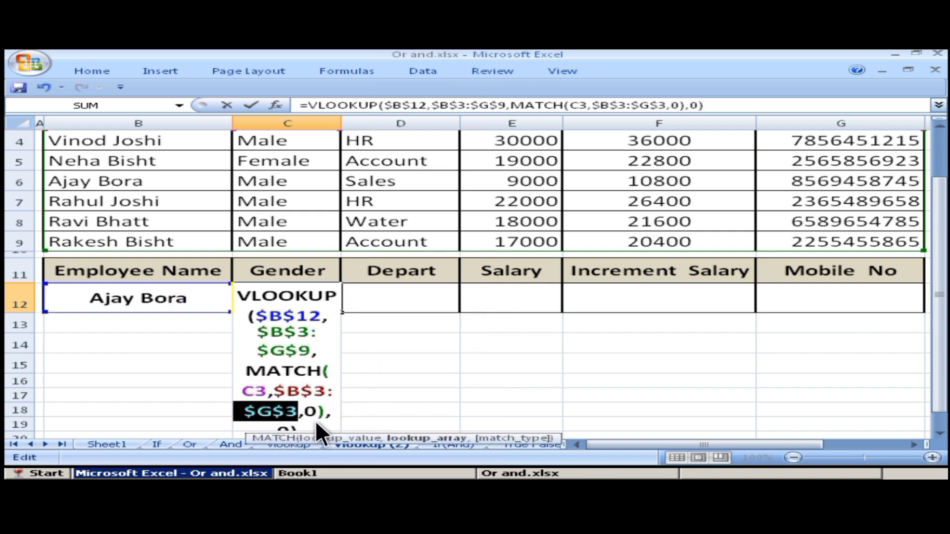
{"action": "key", "text": "Return"}
Review the C12 formula and fill it across the lookup row through G12.
{"action": "left_click", "coordinate": [300, 338]}
{"action": "left_click", "coordinate": [303, 296]}
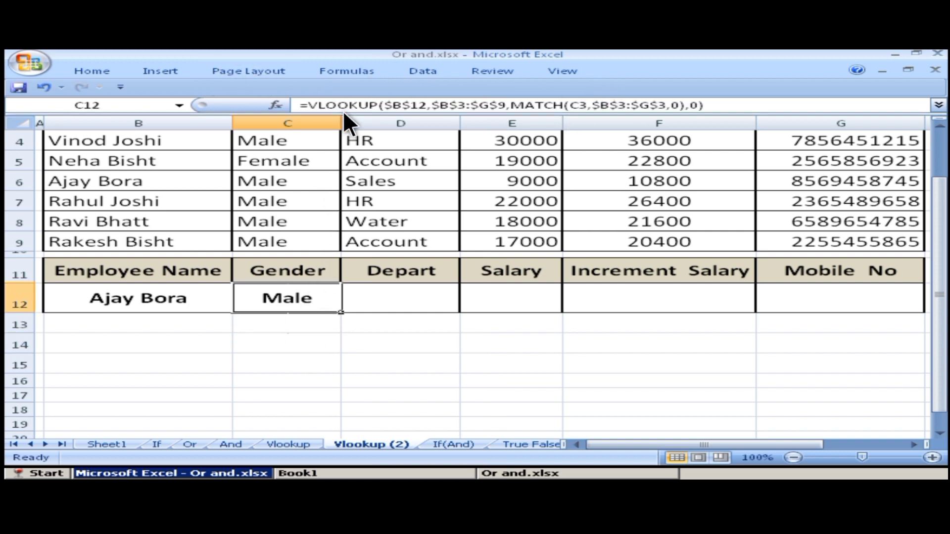
{"action": "double_click", "coordinate": [276, 295]}
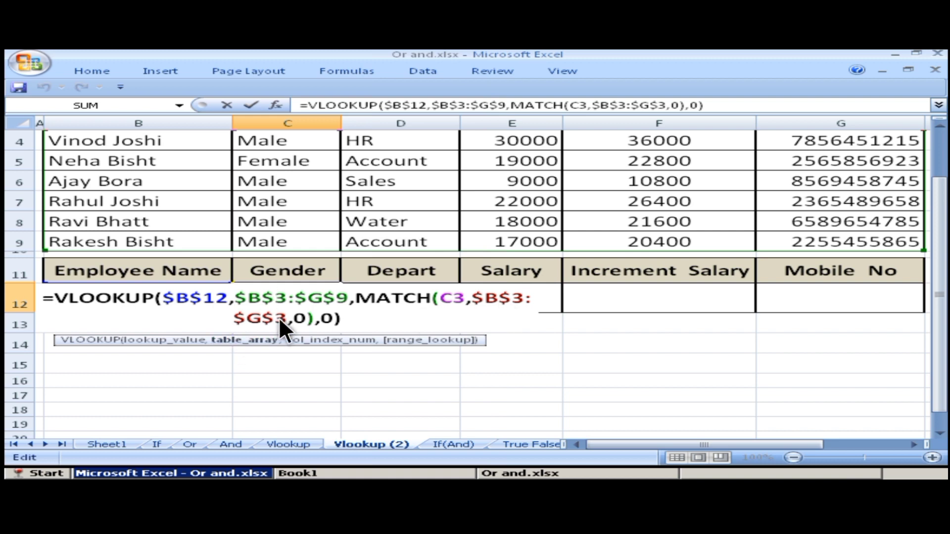
{"action": "left_click", "coordinate": [342, 319]}
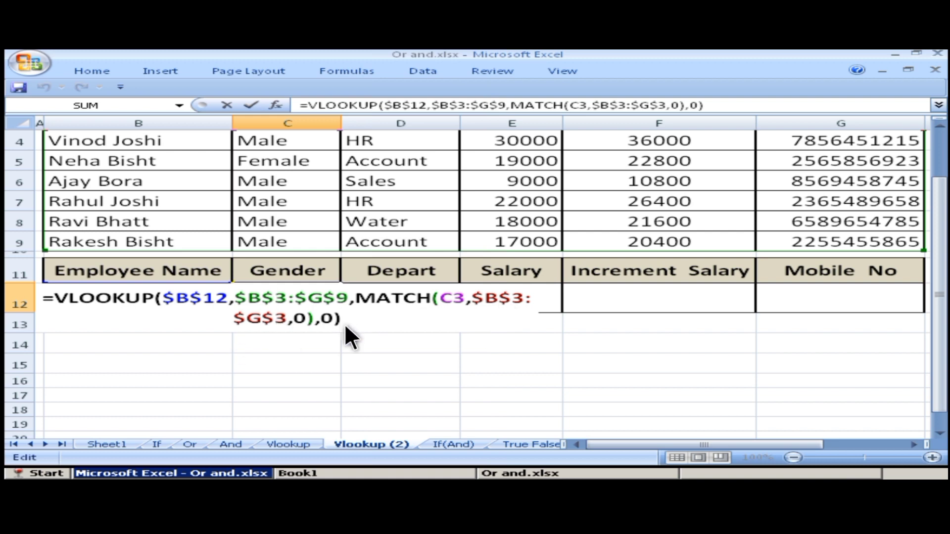
{"action": "key", "text": "Return"}
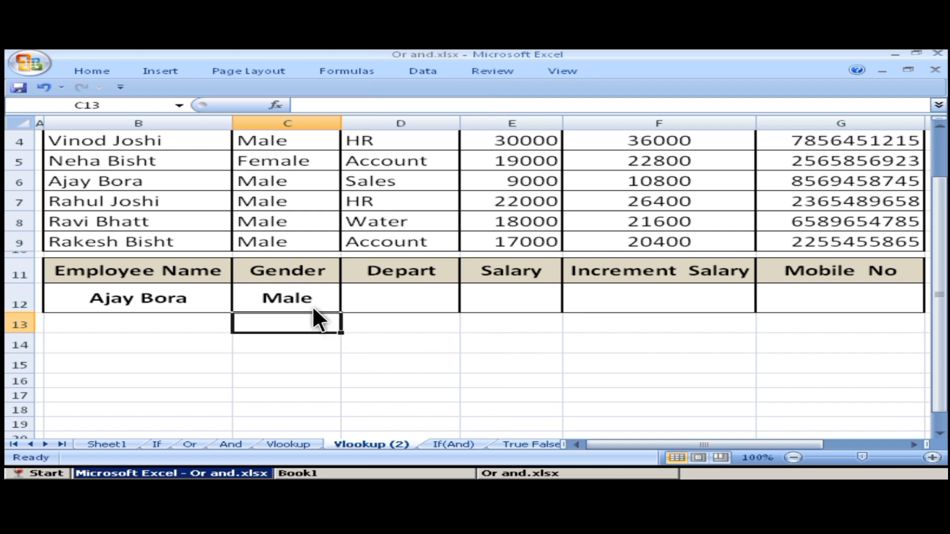
{"action": "left_click", "coordinate": [313, 306]}
{"action": "left_click_drag", "start_coordinate": [340, 309], "coordinate": [859, 309]}
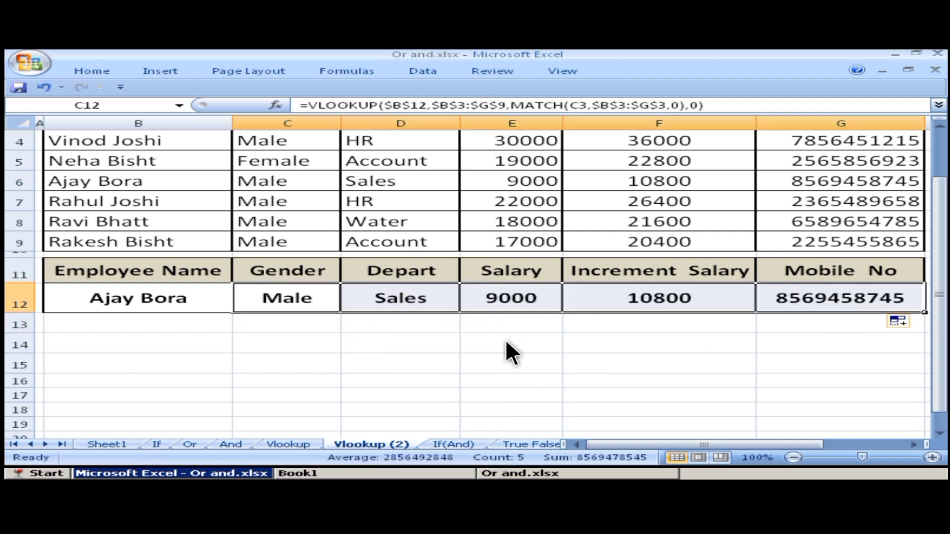
{"action": "left_click", "coordinate": [396, 307]}
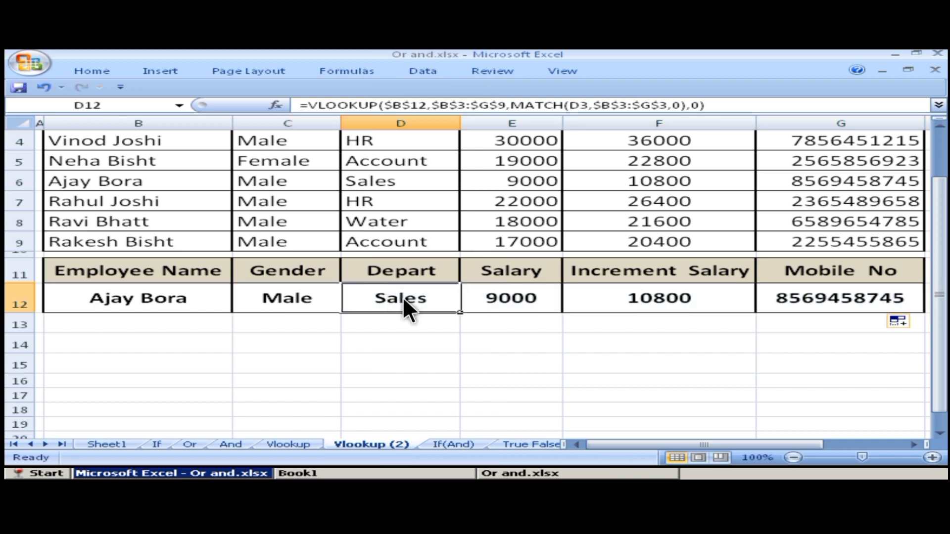
Test the lookup by choosing the row 7 employee from the B12 dropdown and compare the row 12 details with the source table.
{"action": "left_click", "coordinate": [535, 303]}
{"action": "left_click", "coordinate": [171, 296]}
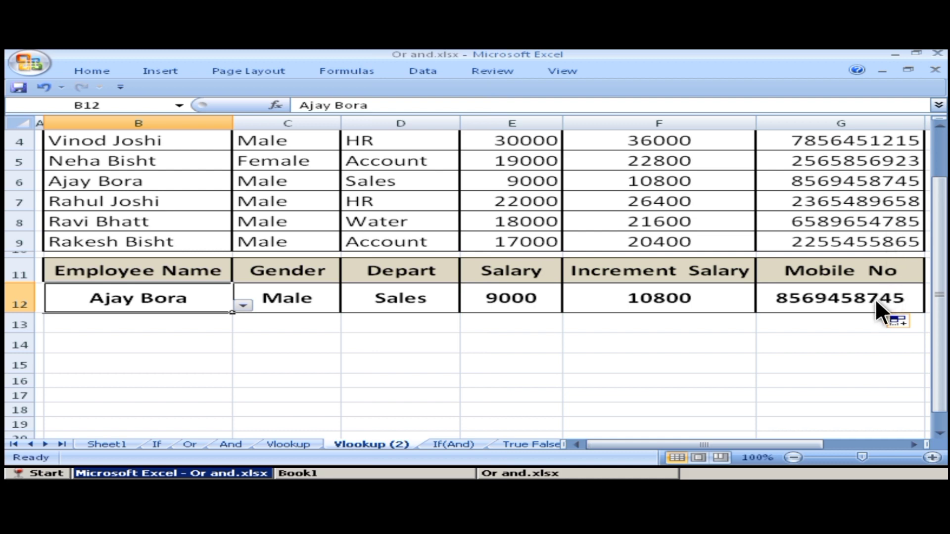
{"action": "left_click", "coordinate": [243, 305]}
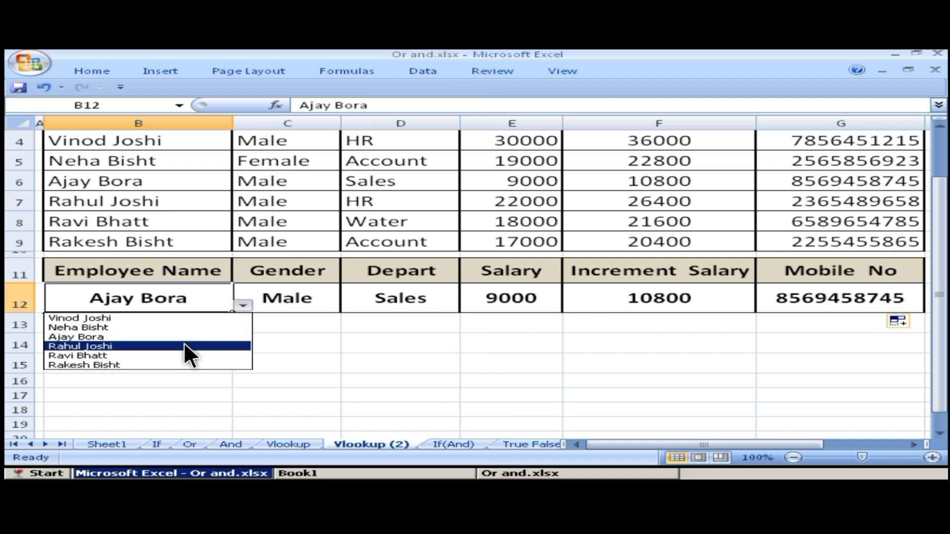
{"action": "left_click", "coordinate": [184, 345]}
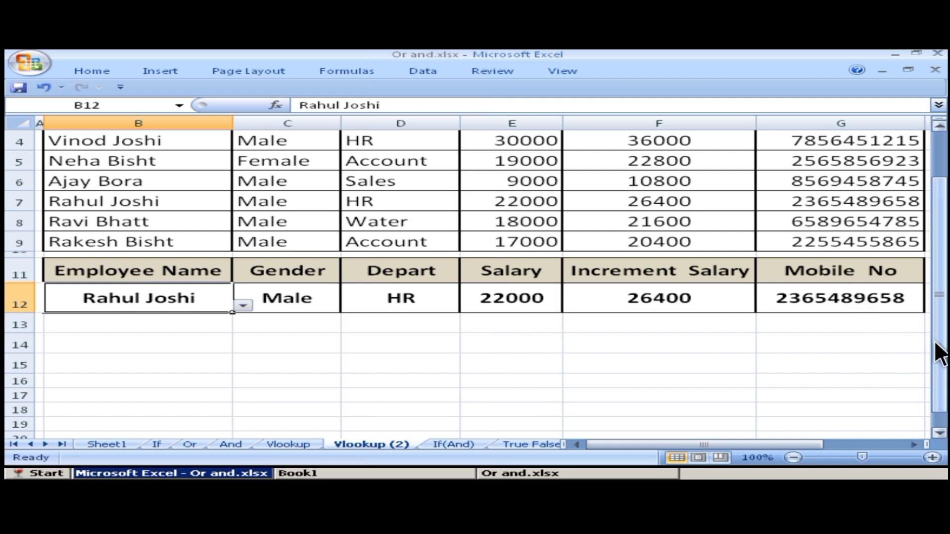
{"action": "left_click_drag", "start_coordinate": [935, 350], "coordinate": [935, 319]}
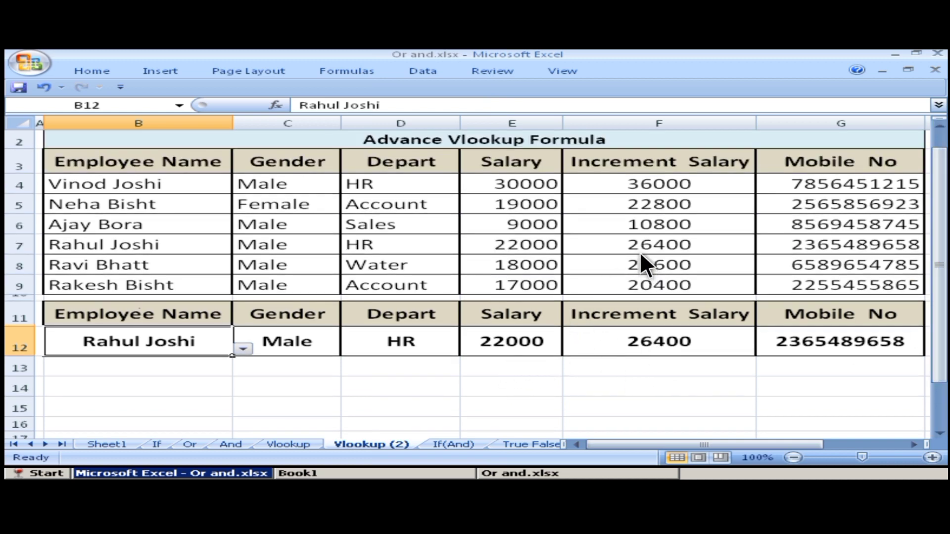
{"action": "left_click", "coordinate": [664, 352]}
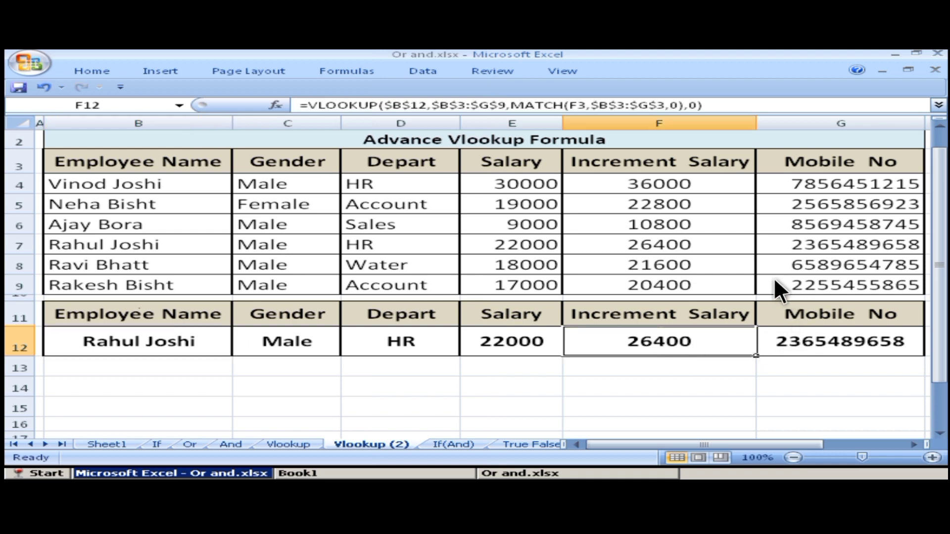
{"action": "left_click", "coordinate": [807, 247]}
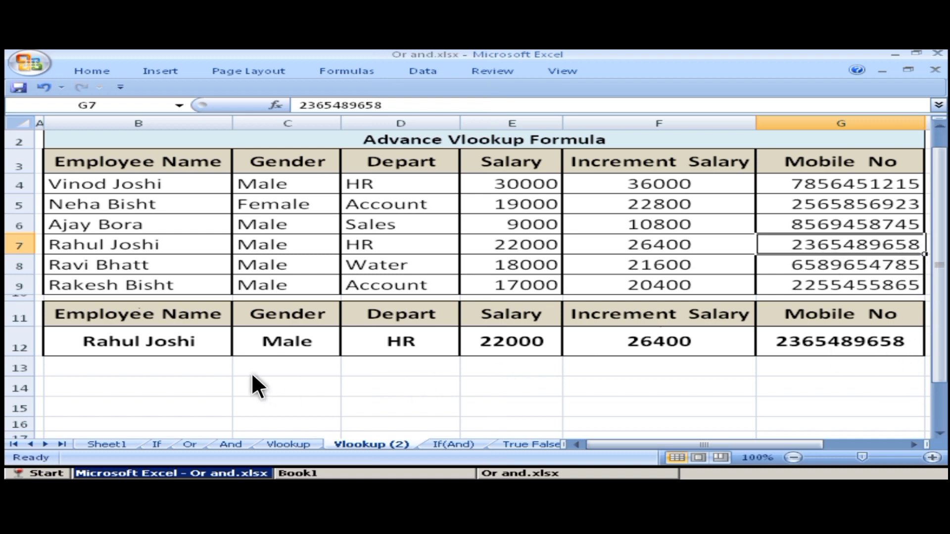
Switch the B12 dropdown to the row 9 employee and check the department lookup in D12.
{"action": "left_click", "coordinate": [186, 354]}
{"action": "left_click", "coordinate": [245, 350]}
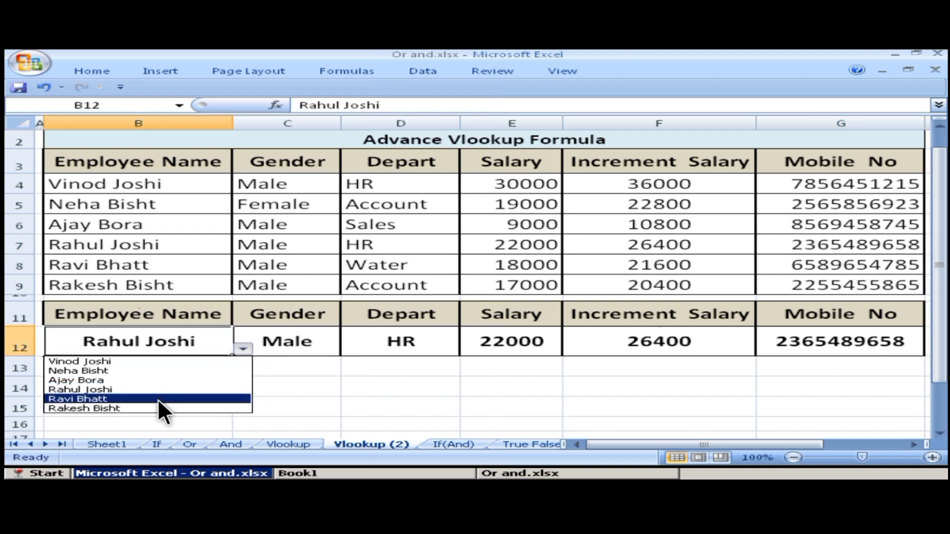
{"action": "left_click", "coordinate": [141, 408]}
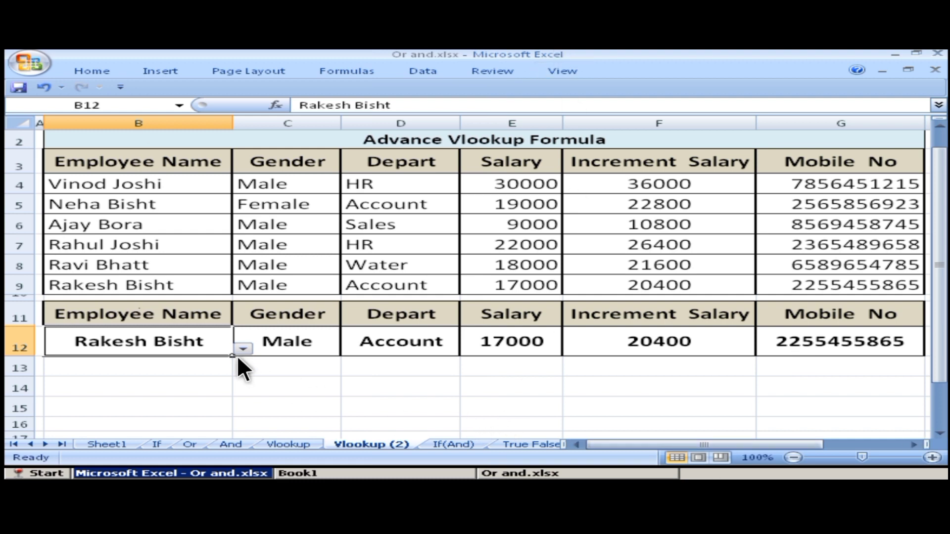
{"action": "left_click", "coordinate": [453, 349]}
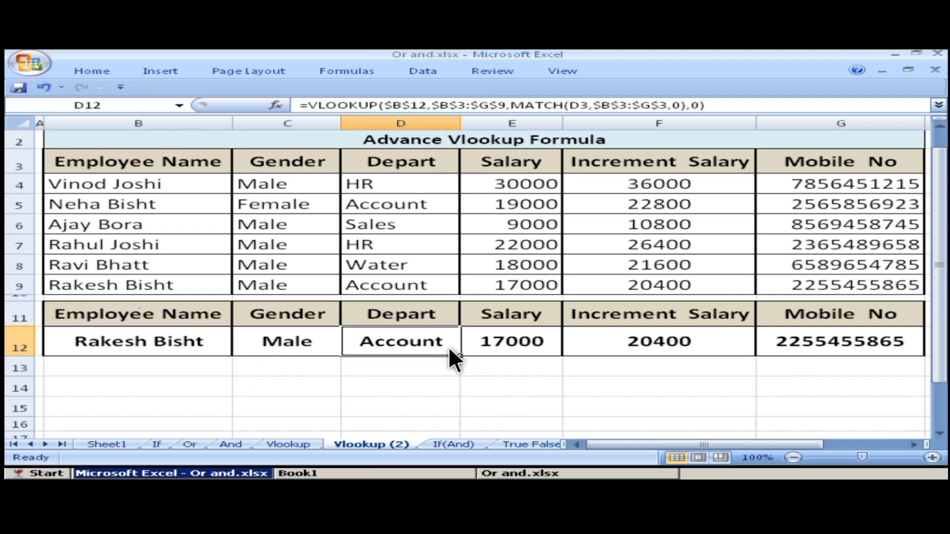